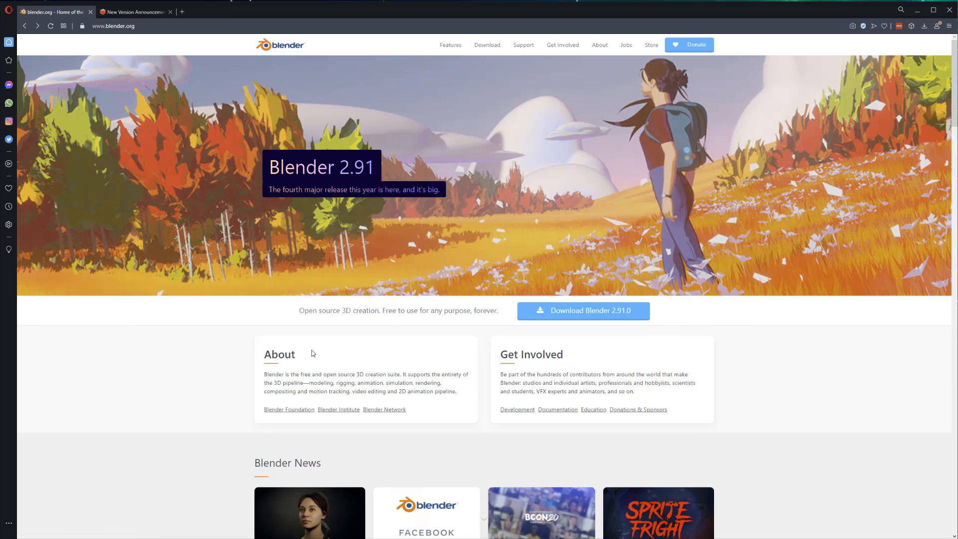
Step: View the Blender home page and the Redshift New Version Announcements page, and bring the Redshift program data folder window into view
scroll(442, 360, down, 4)
scroll(732, 129, up, 4)
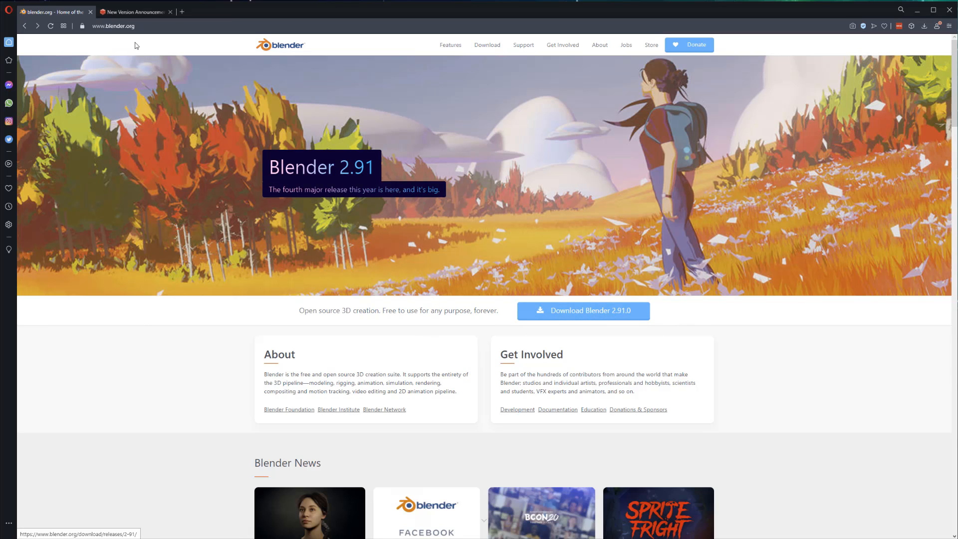
click(133, 12)
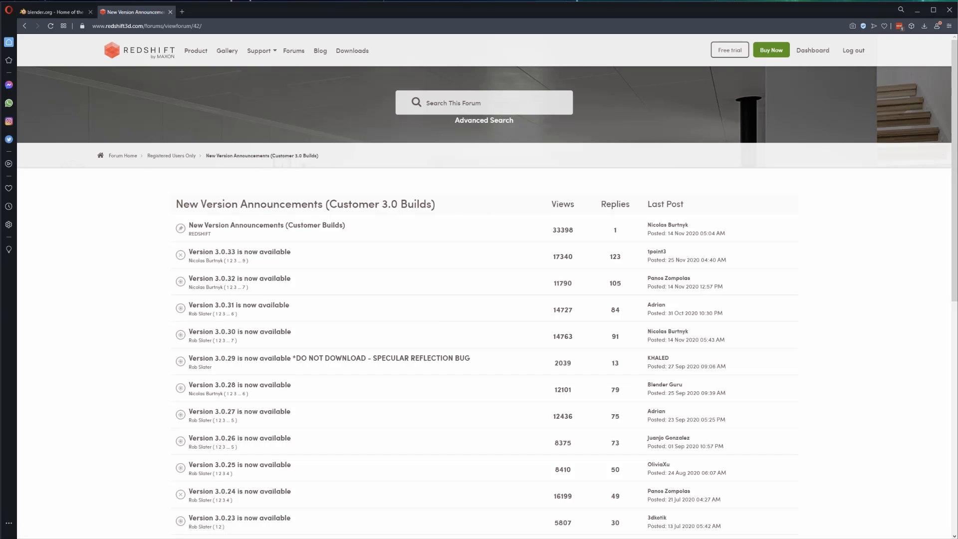
drag(0, 190, 333, 154)
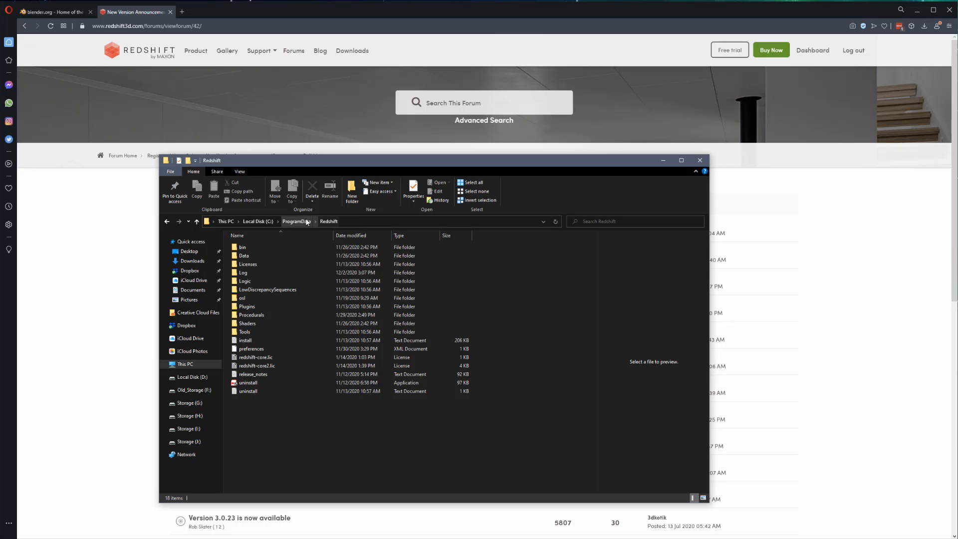
click(363, 222)
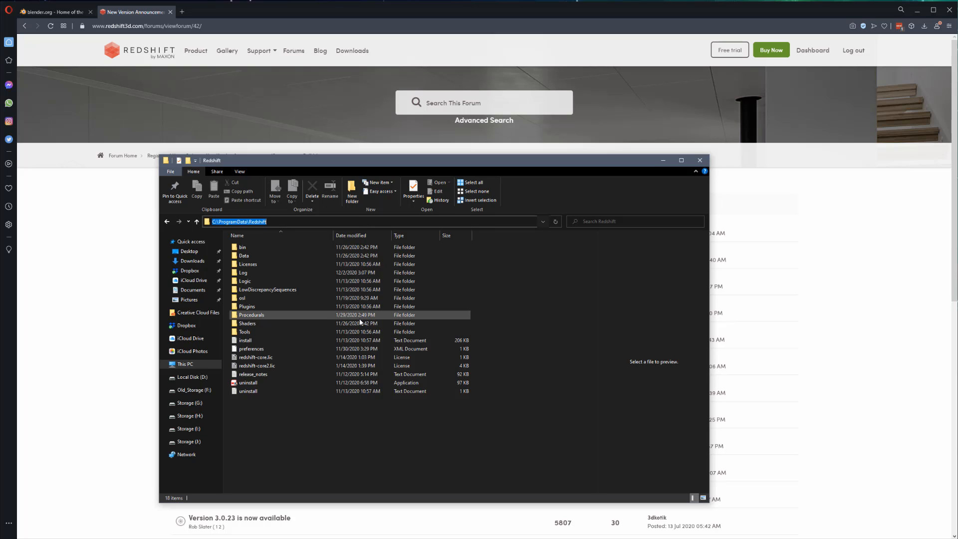
text(%programdata%\)
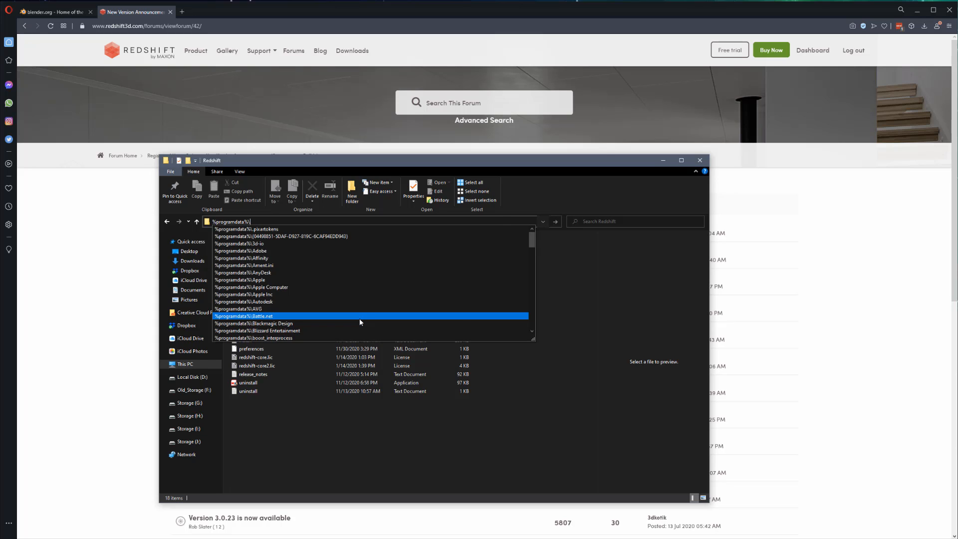
key(BackSpace)
key(Escape)
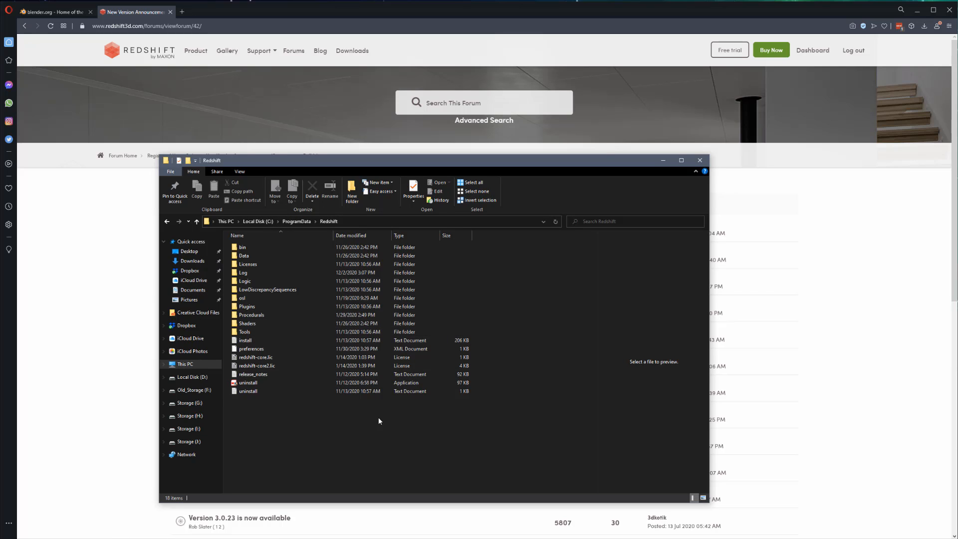
Step: Open the Plugins\Blender\2.90.0 folder inside the Redshift folder and locate the redshift4blender zip file
click(272, 309)
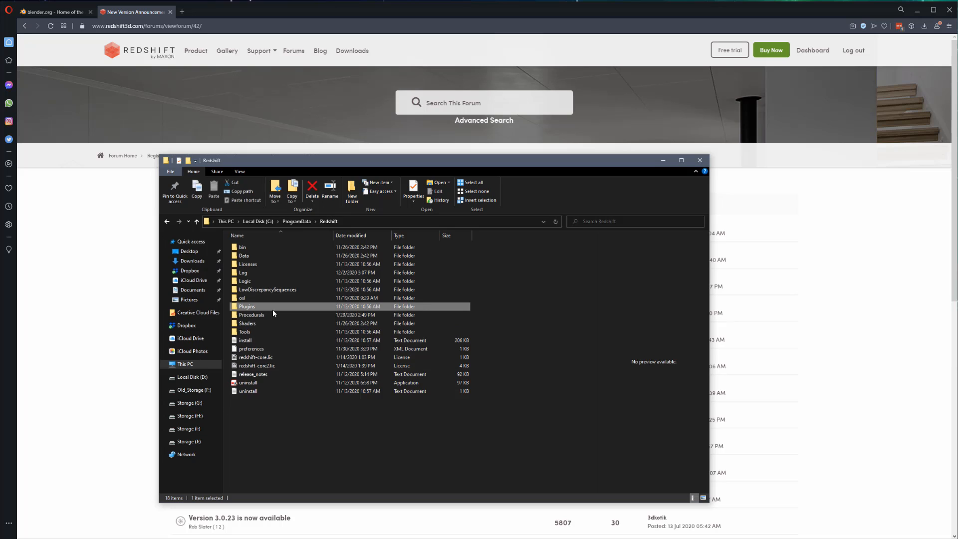
double_click(273, 310)
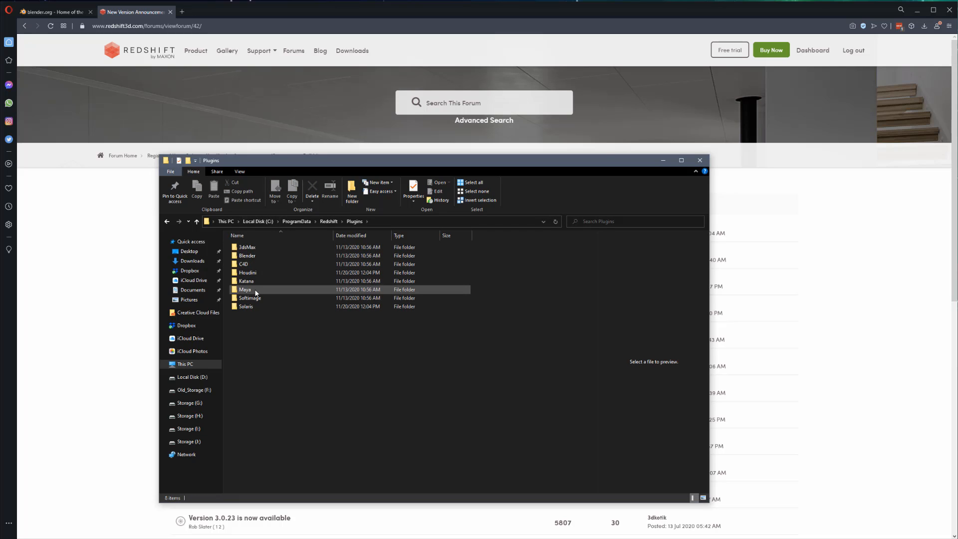
double_click(272, 256)
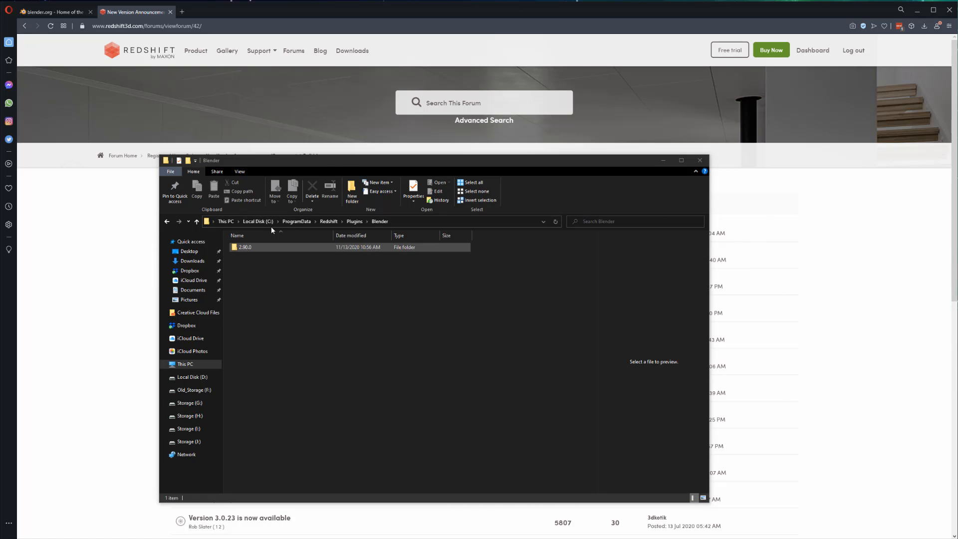
mouse_move(345, 160)
mouse_down()
mouse_move(289, 176)
mouse_move(333, 160)
mouse_up()
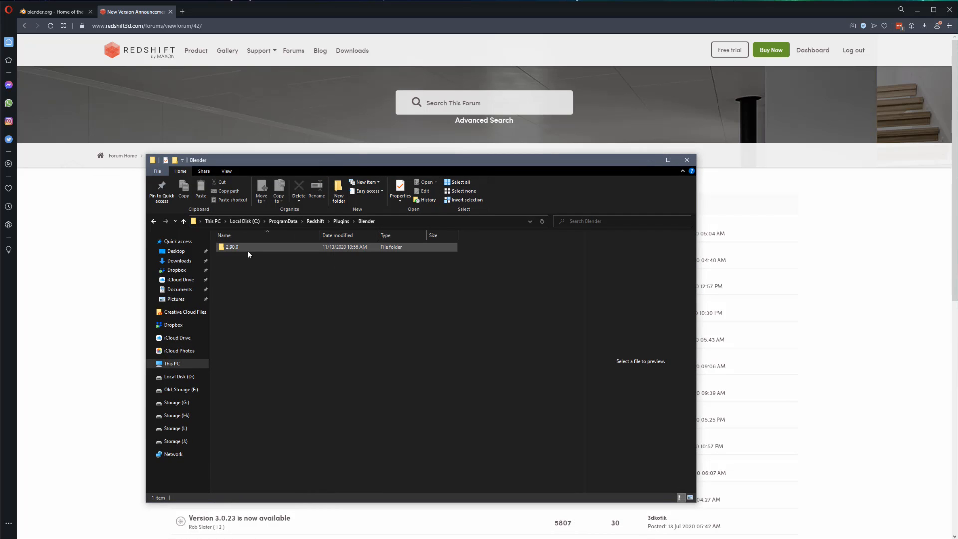
click(231, 249)
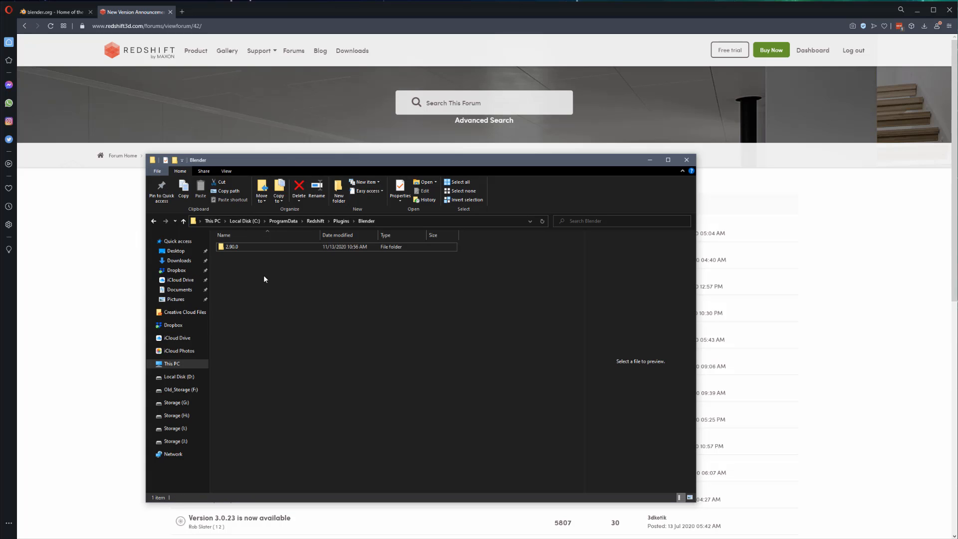
double_click(277, 248)
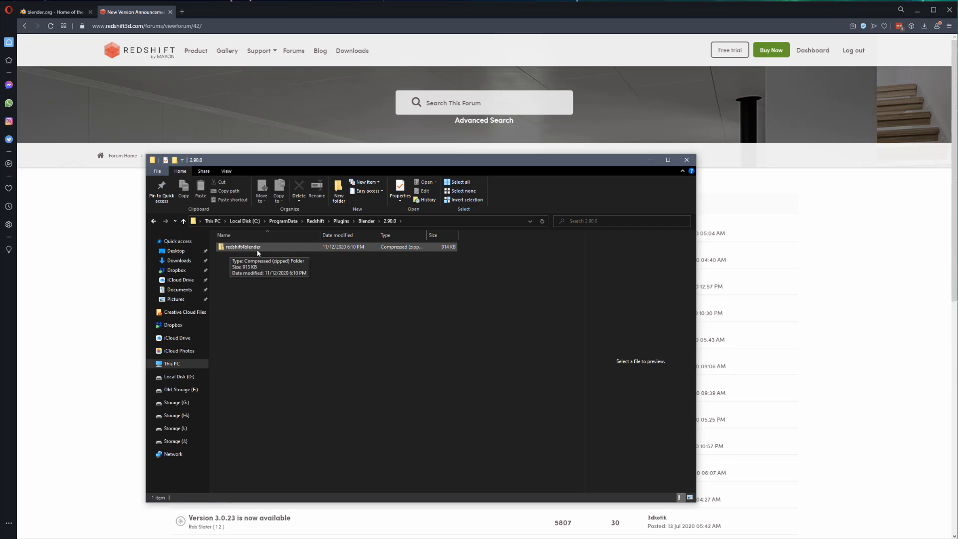
click(294, 248)
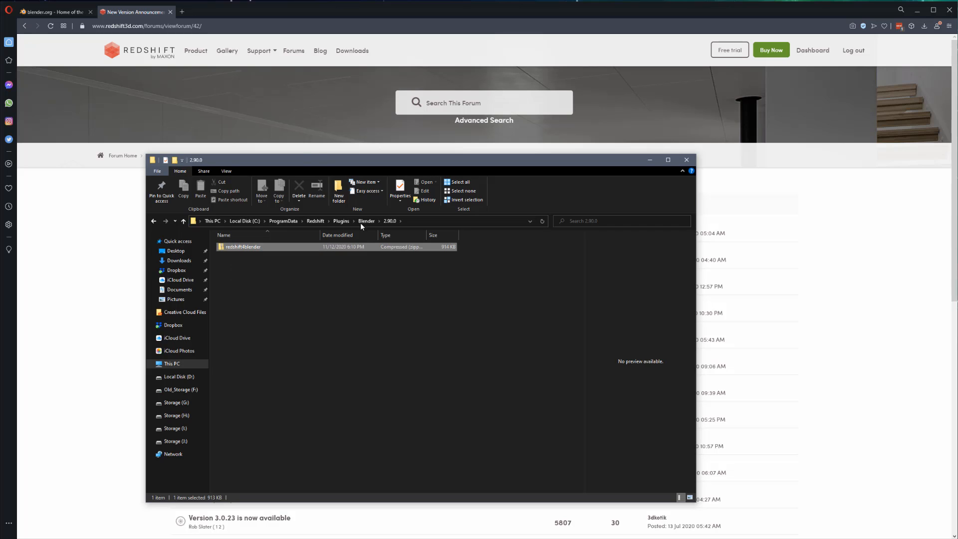
click(471, 303)
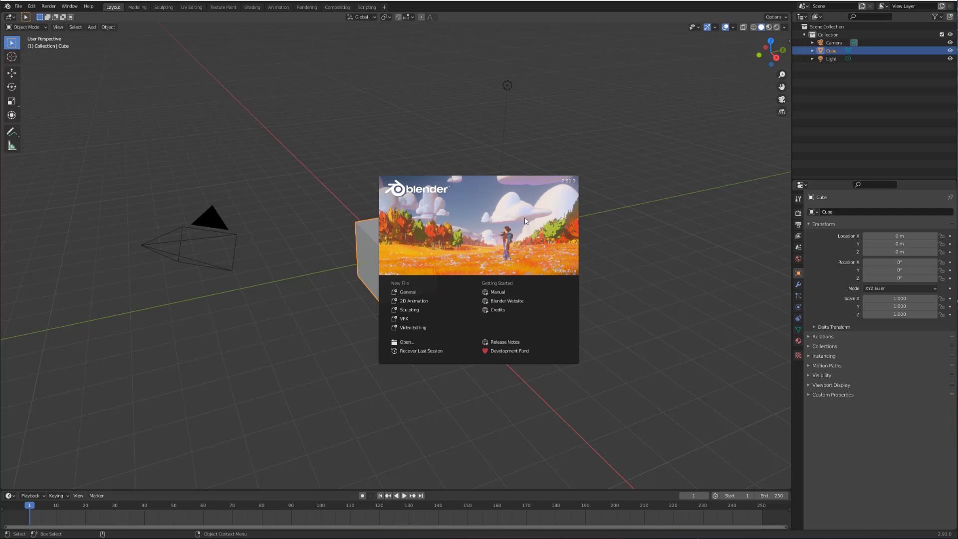
Step: Switch to Blender, dismiss the splash screen and open the add-on preferences
click(681, 170)
click(31, 6)
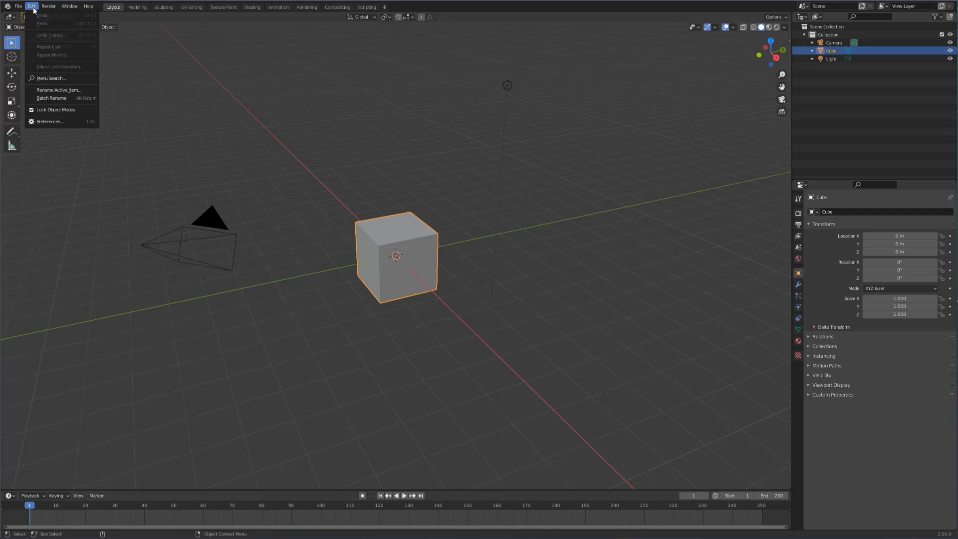
mouse_move(45, 7)
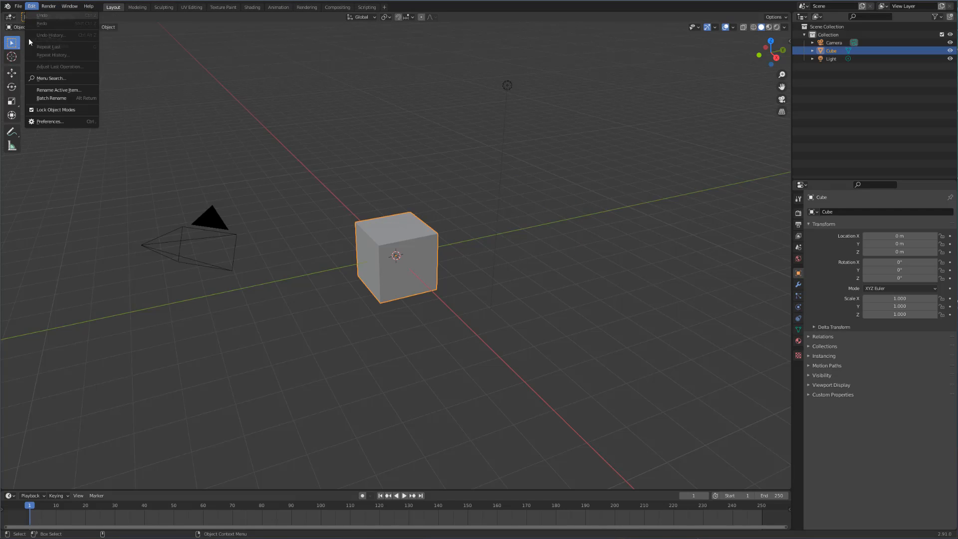
click(74, 123)
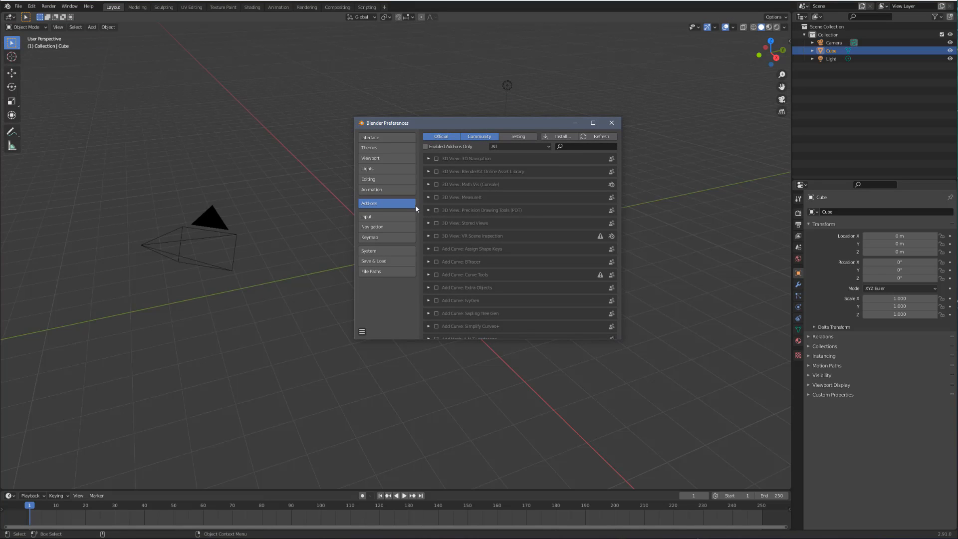
Step: Install the add-on redshift4blender.zip from C:\ProgramData\Redshift\Plugins\Blender\2.90.0
click(560, 140)
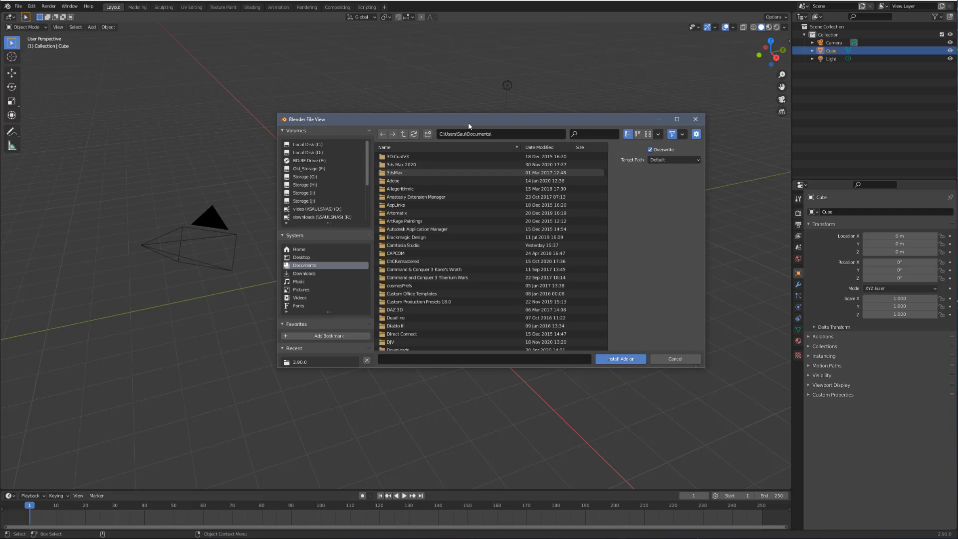
click(488, 156)
text(C:\ProgramData\Redshift\Plugins\Blender\2.90.0)
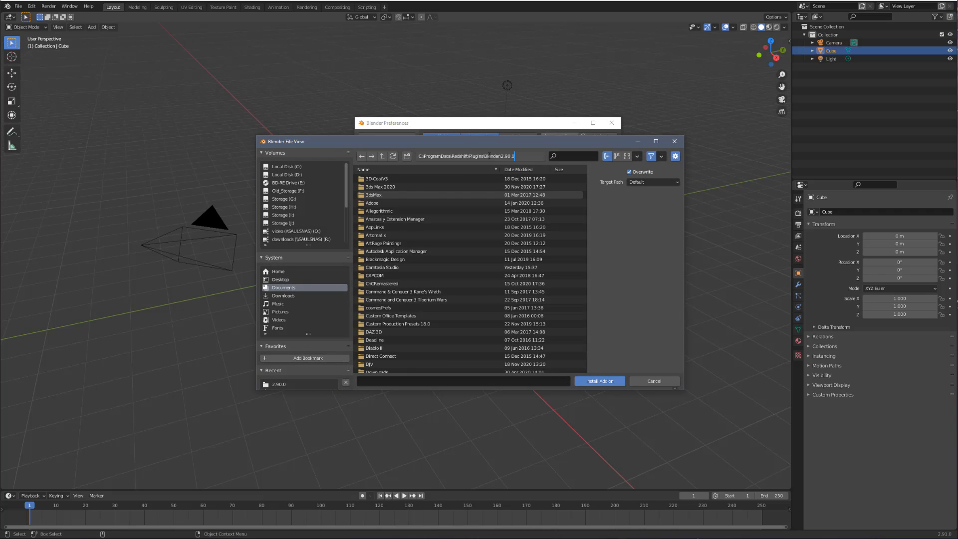
key(Return)
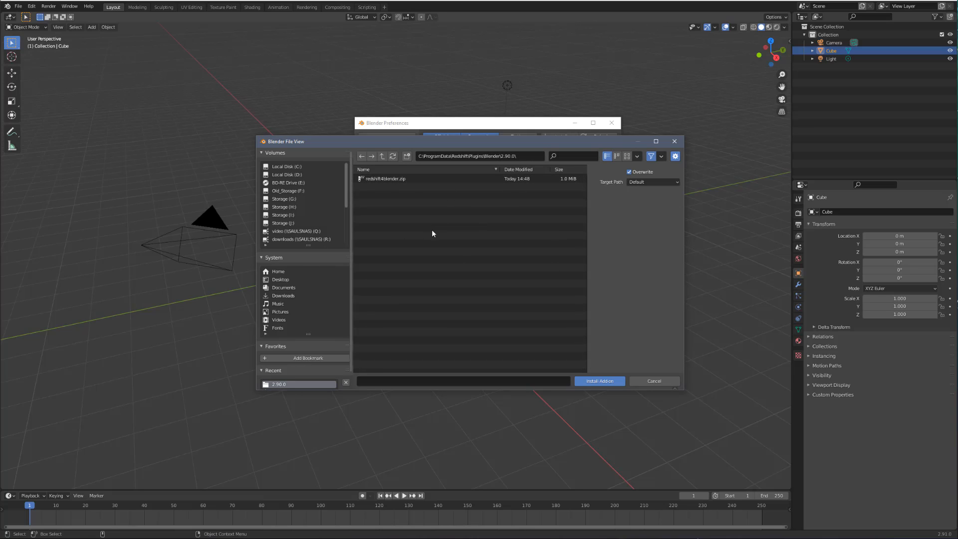
click(370, 179)
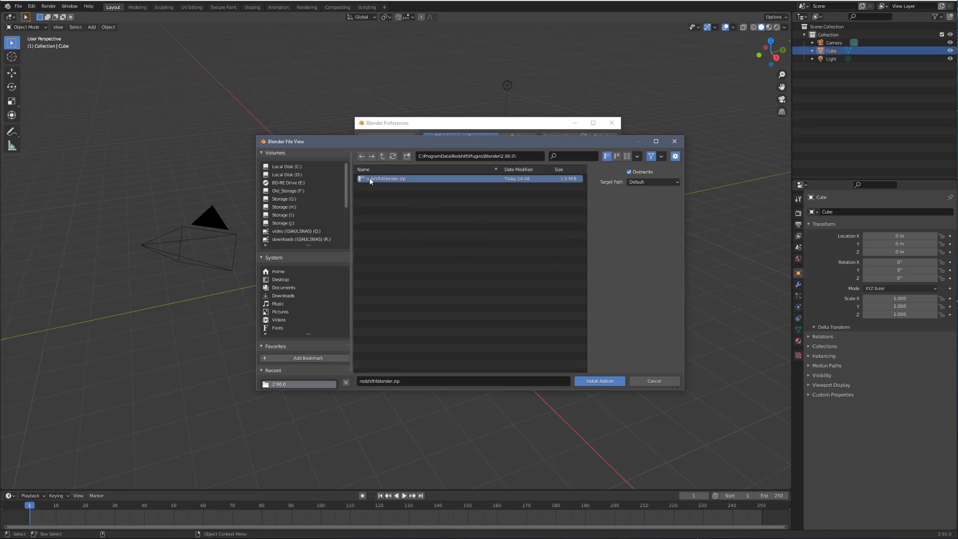
click(580, 382)
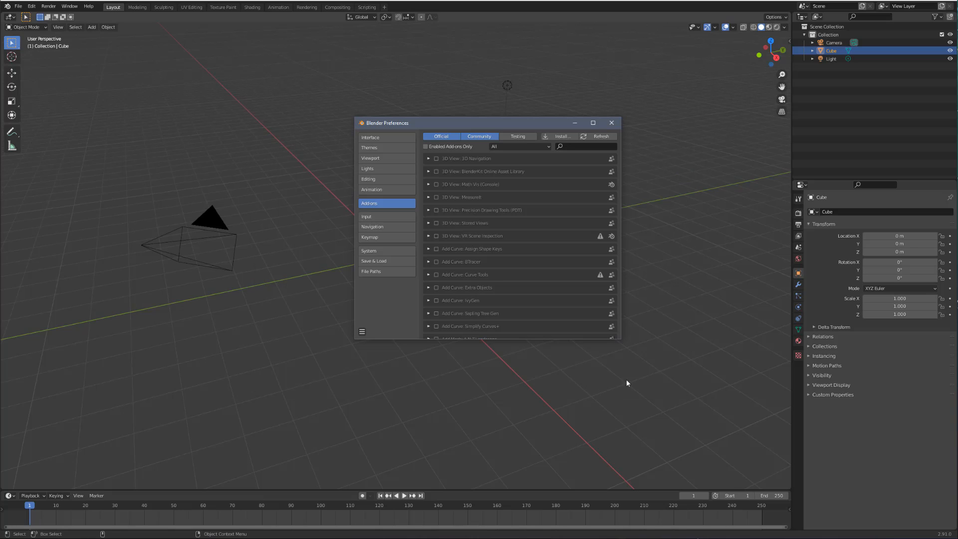
Step: Filter the add-ons by "red" and expand the details of the Redshift Render Engine add-on
drag(479, 124, 426, 133)
click(519, 156)
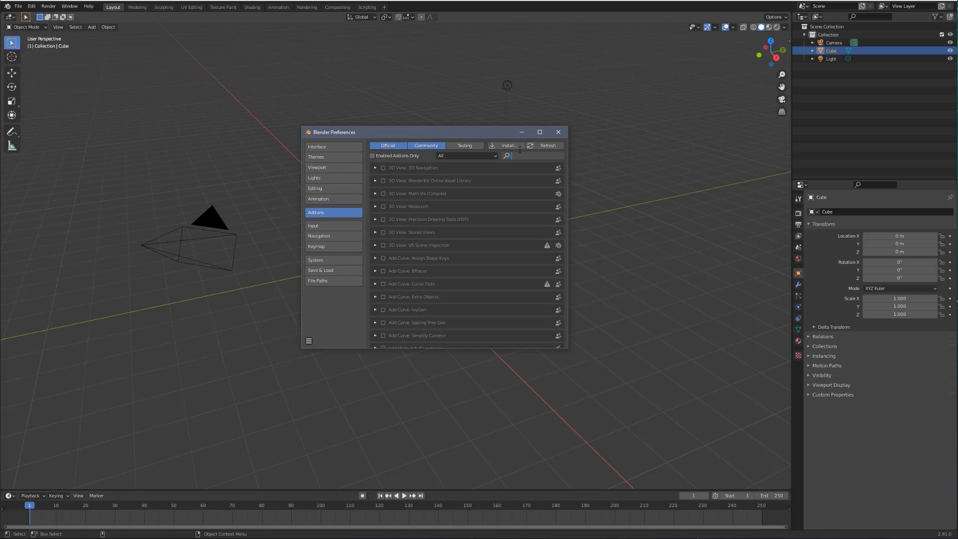
text(red)
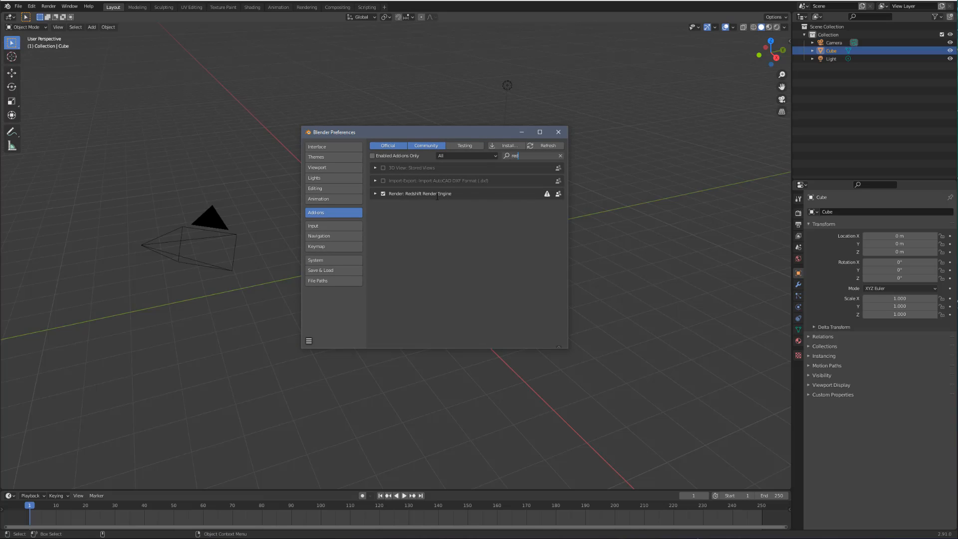
click(375, 192)
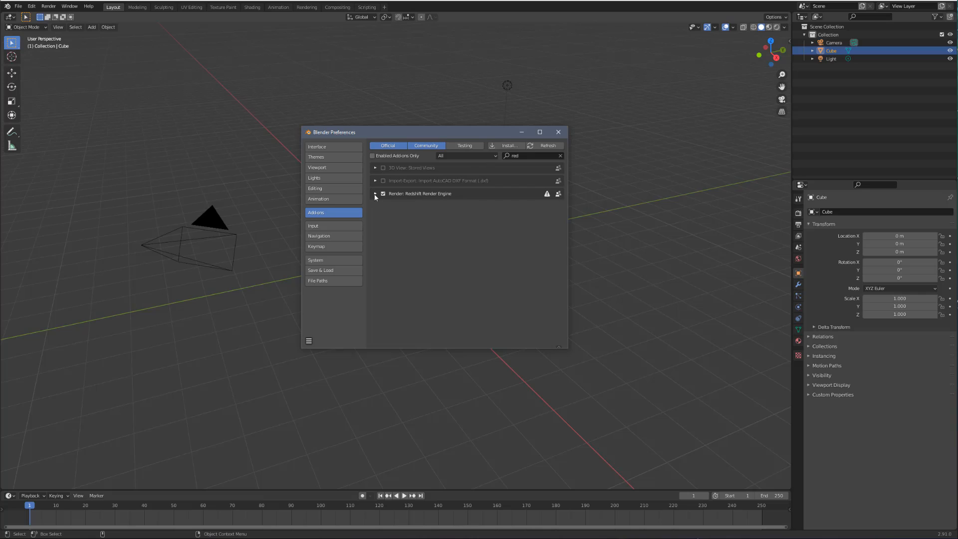
click(375, 192)
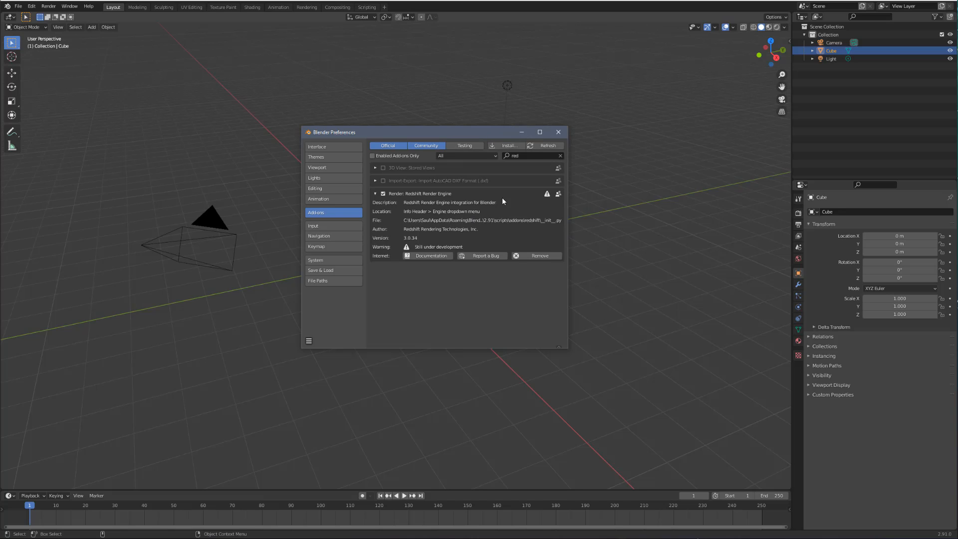
drag(451, 133, 462, 151)
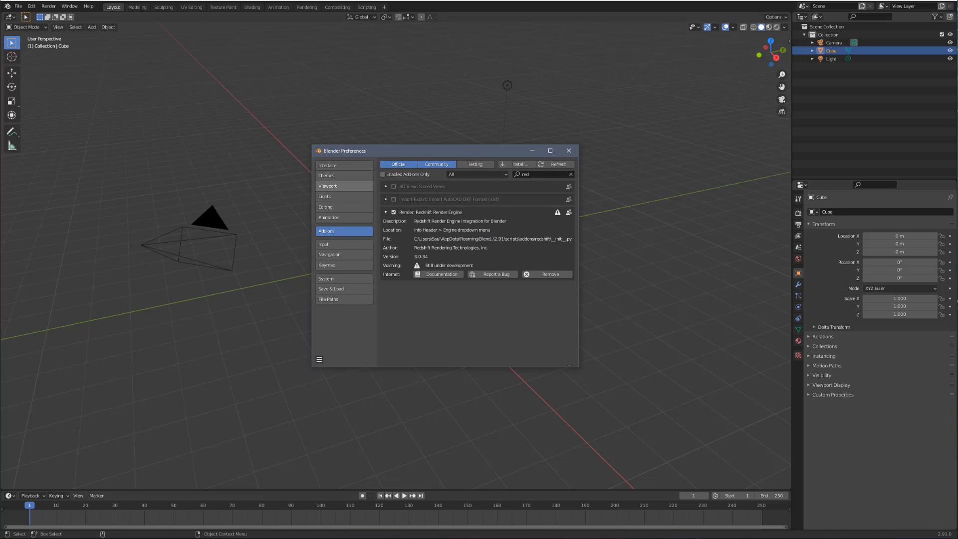
Step: Switch to File Explorer, open redshift4blender.zip in the 2.90.0 folder, and place the Blender Foundation folder window above it
key(alt+Tab)
drag(283, 107, 295, 90)
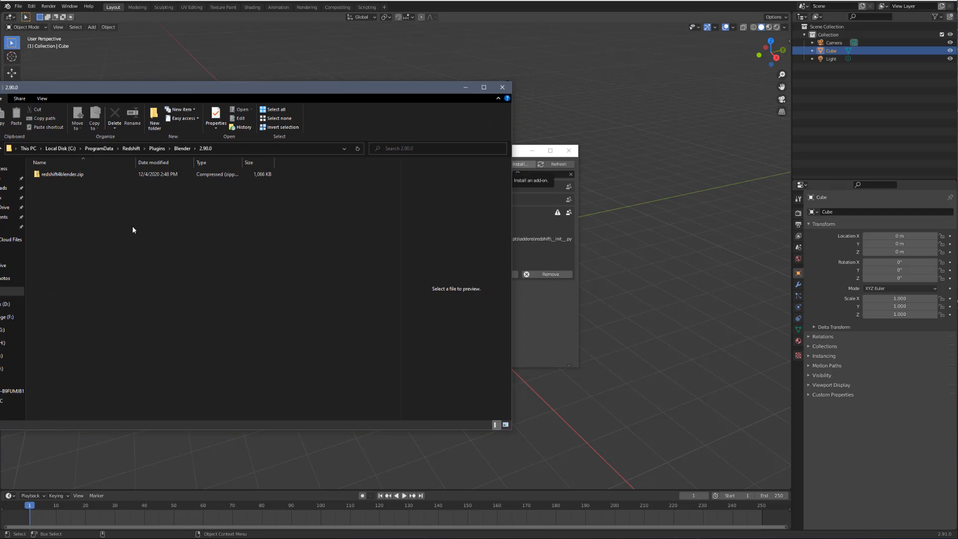
double_click(88, 174)
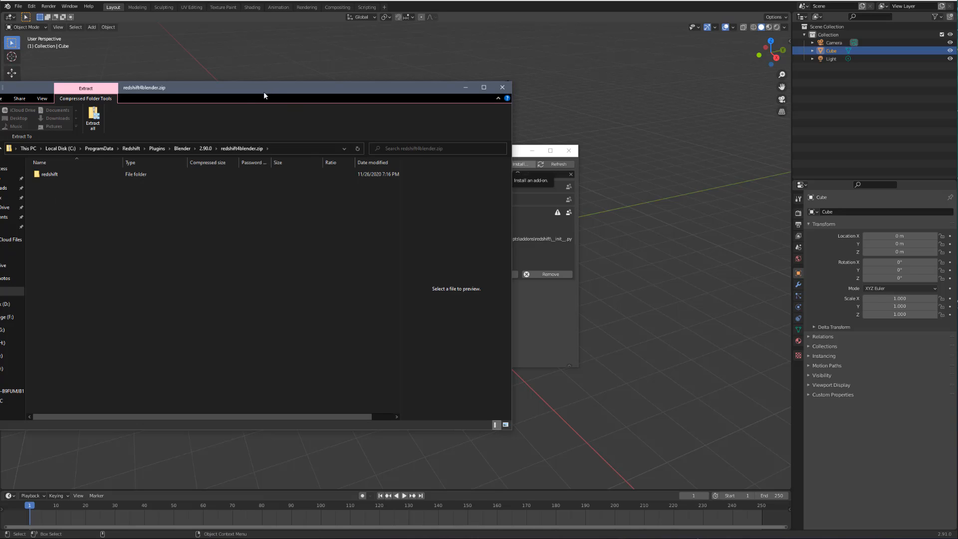
drag(263, 91, 224, 342)
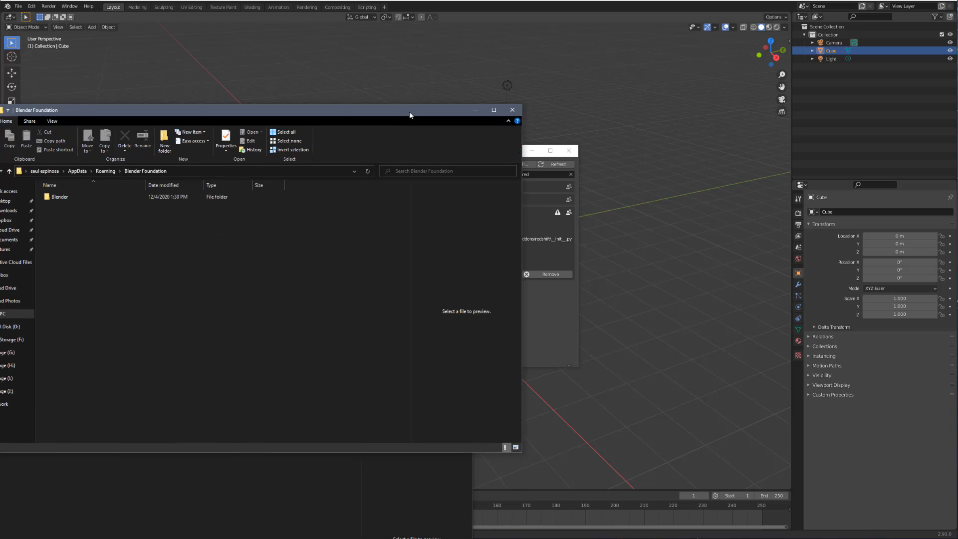
drag(409, 112, 406, 71)
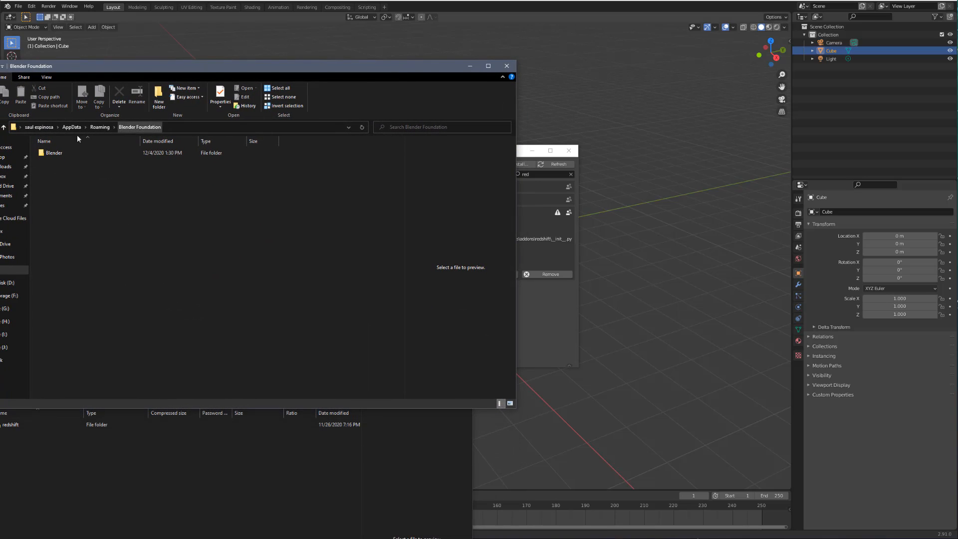
click(181, 128)
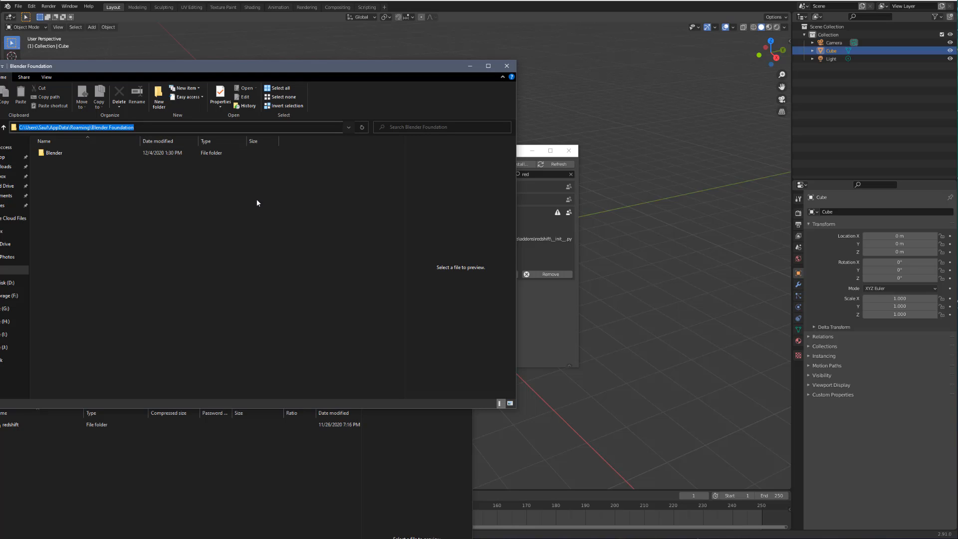
text(%)
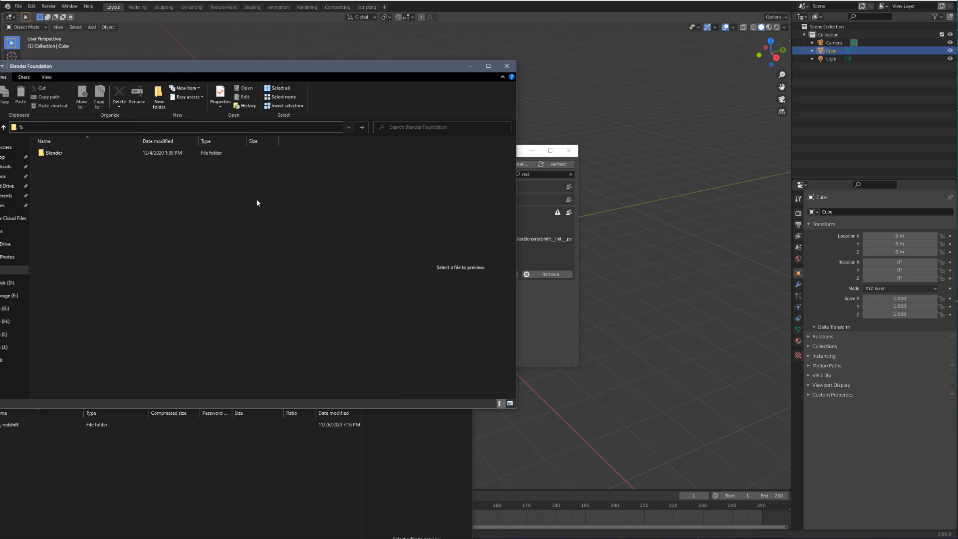
text(appdata%)
key(Escape)
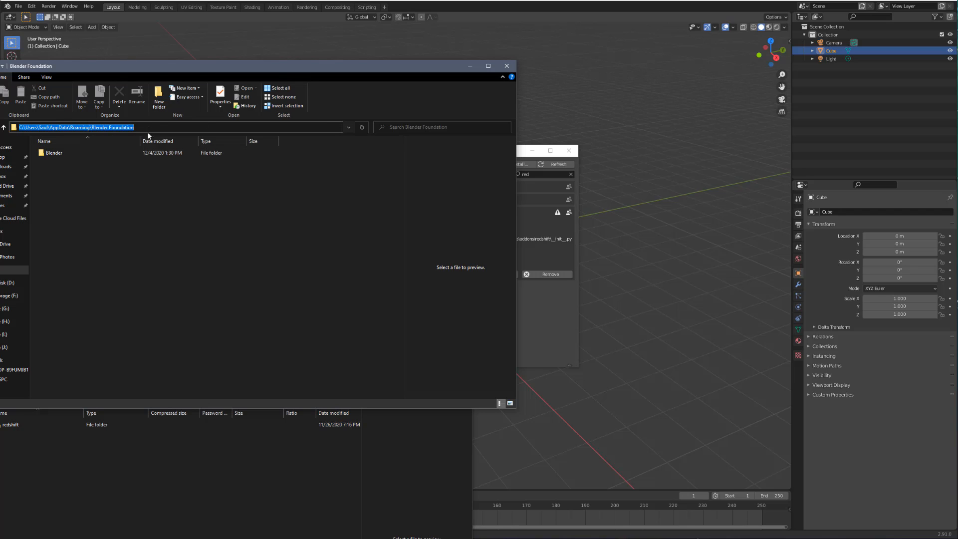
click(266, 221)
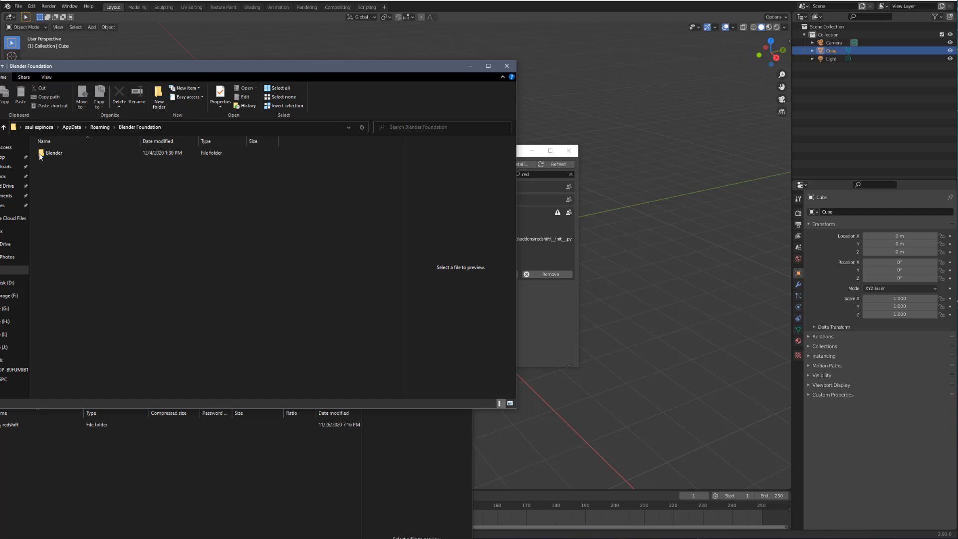
Step: Open the addons folder inside Blender\2.91\scripts within the Blender Foundation folder
click(85, 153)
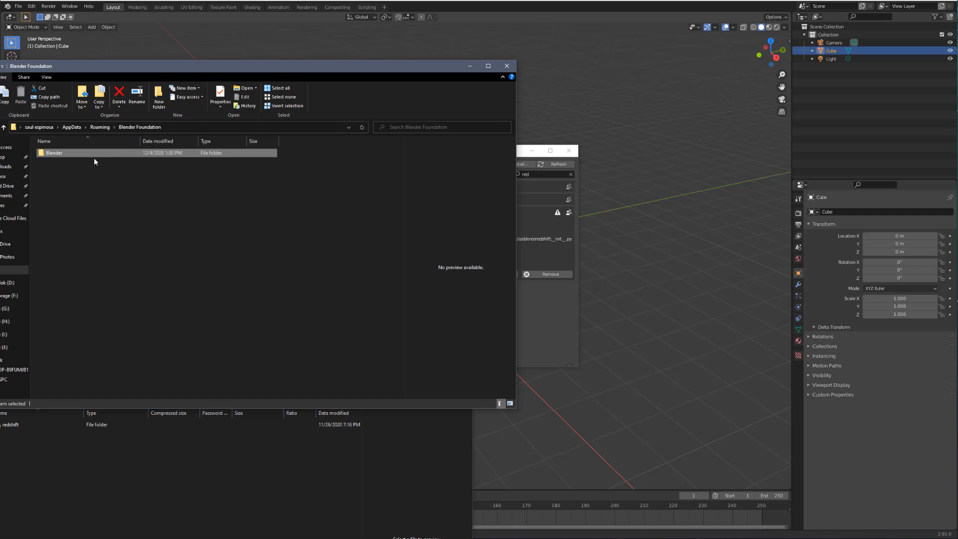
double_click(106, 154)
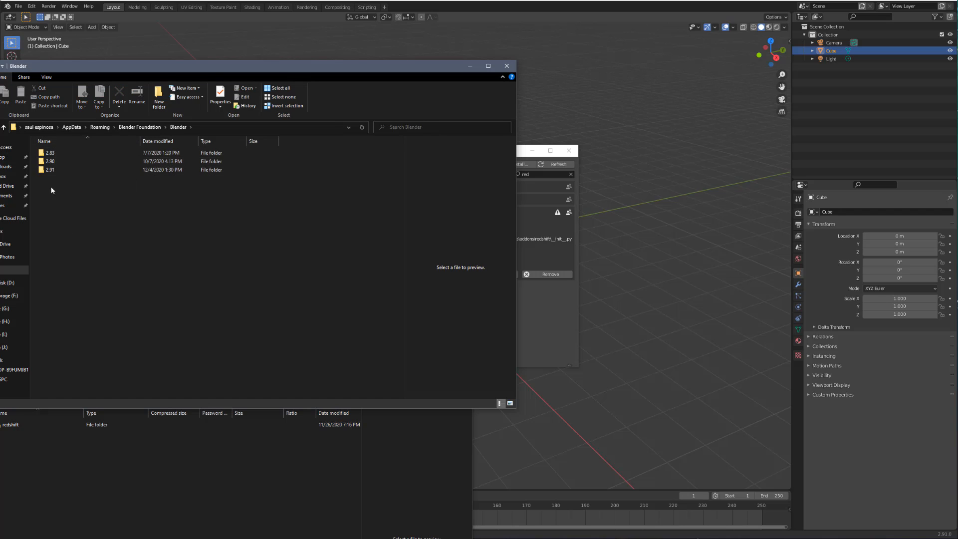
click(50, 169)
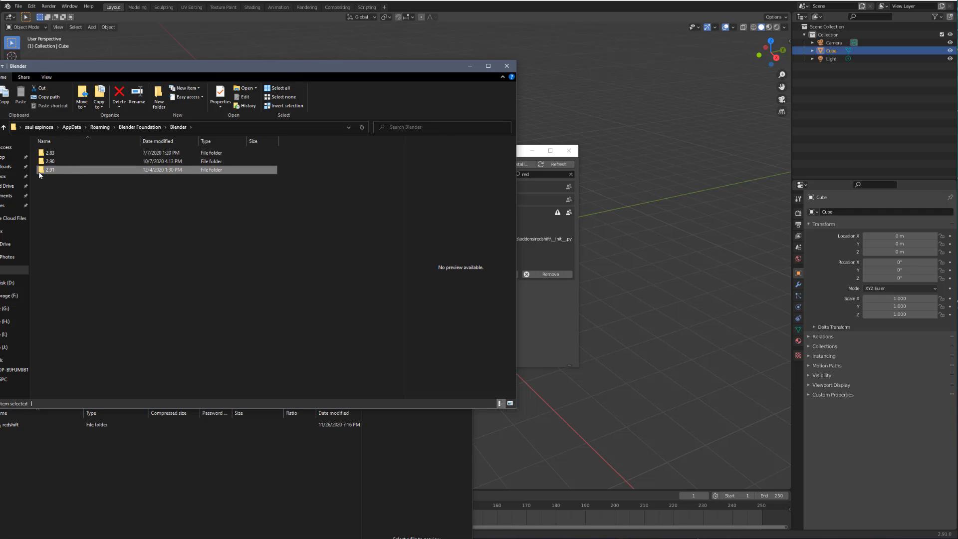
double_click(90, 172)
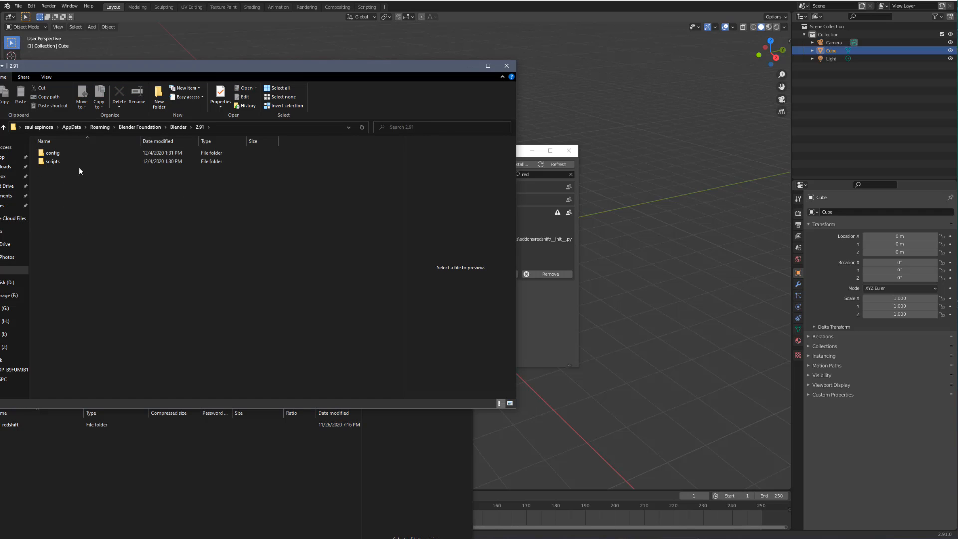
click(51, 160)
double_click(51, 161)
double_click(50, 153)
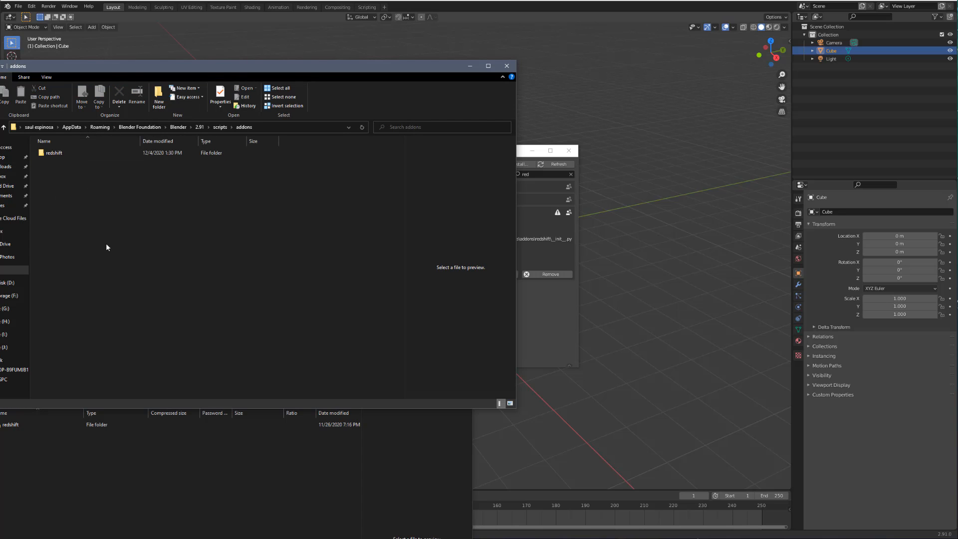
Step: Bring the redshift4blender.zip window forward, select its redshift folder, and place the window so both redshift folders can be compared
click(43, 456)
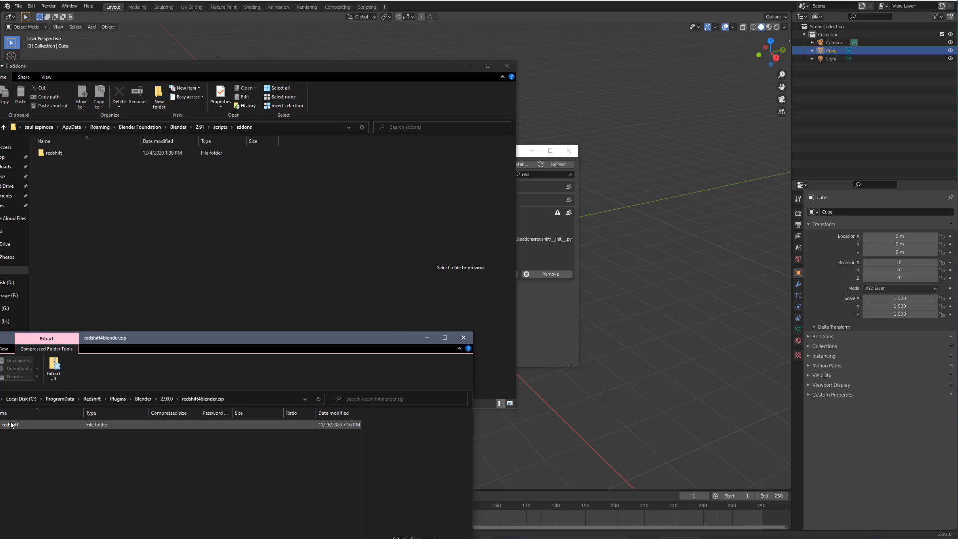
drag(11, 424, 153, 403)
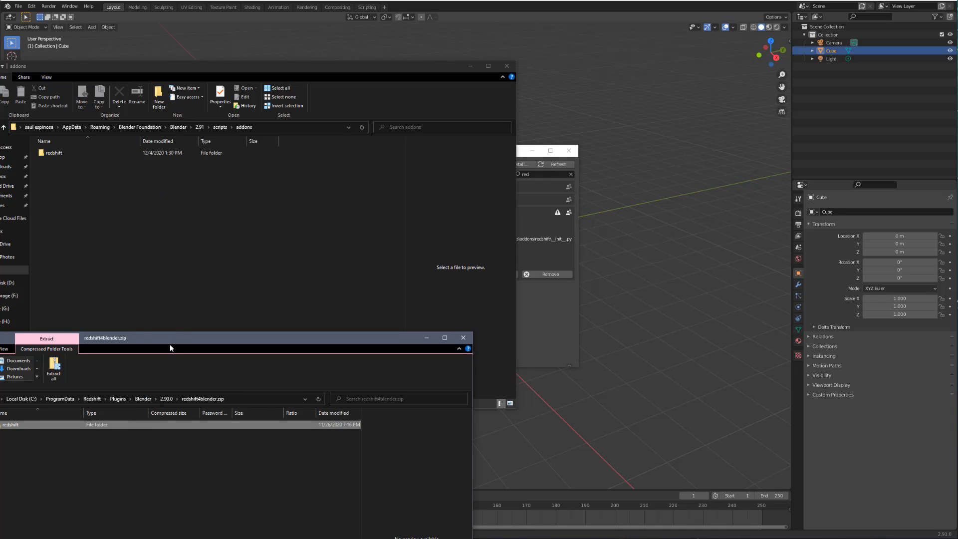
drag(170, 337, 191, 185)
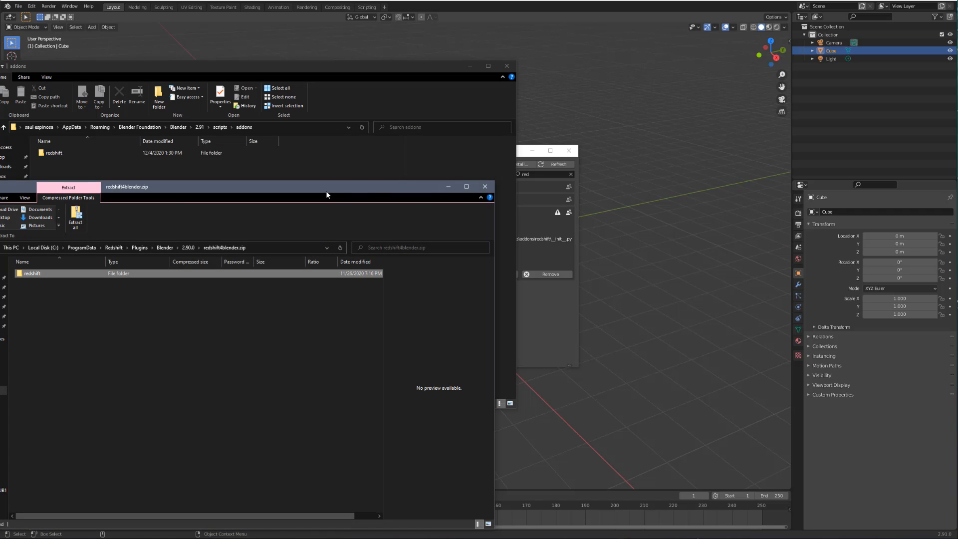
drag(323, 192, 289, 237)
Step: Close the redshift4blender.zip and addons folder windows, and close Blender Preferences
click(451, 232)
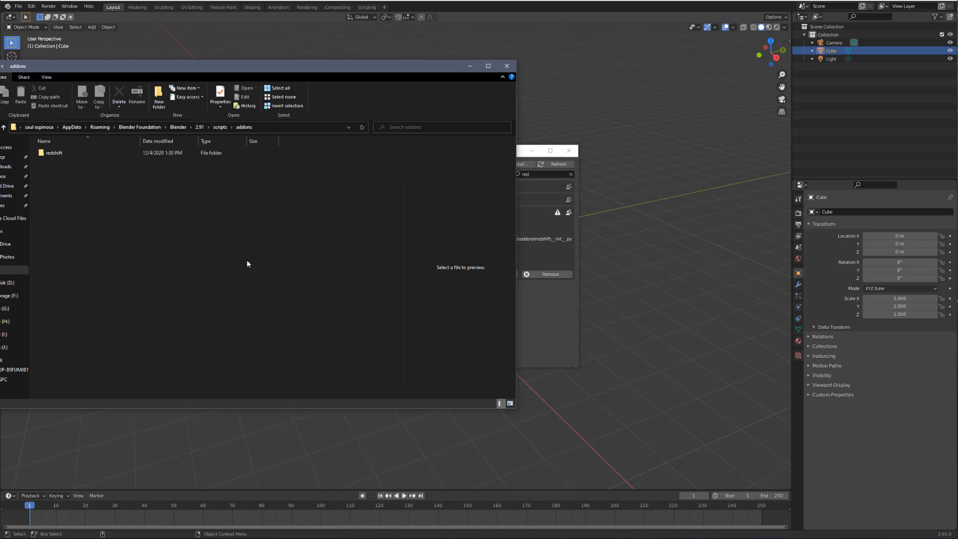
drag(385, 70, 370, 100)
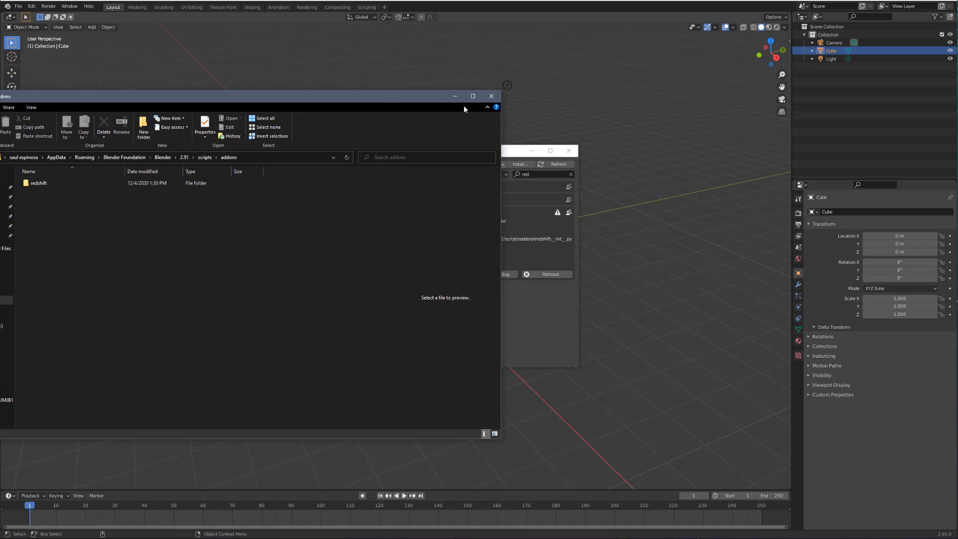
click(492, 96)
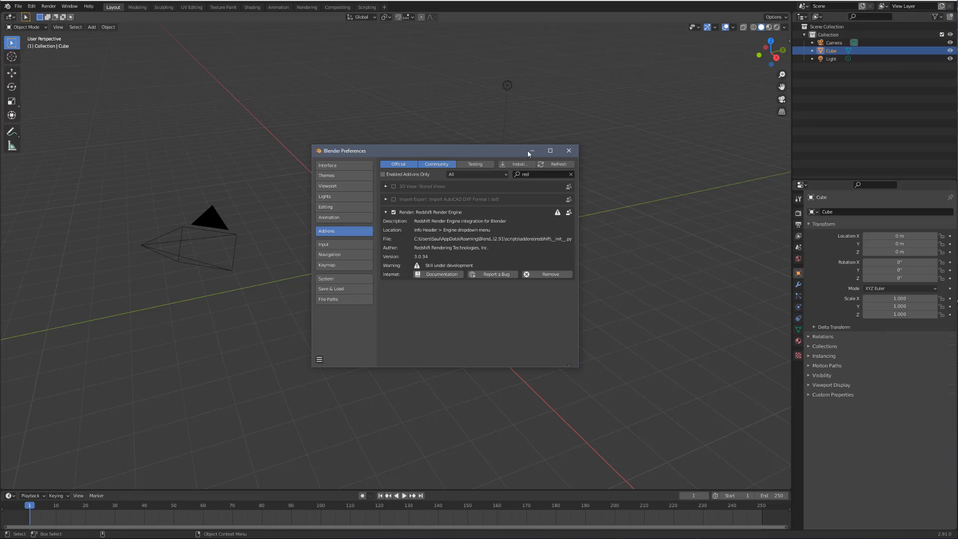
click(562, 152)
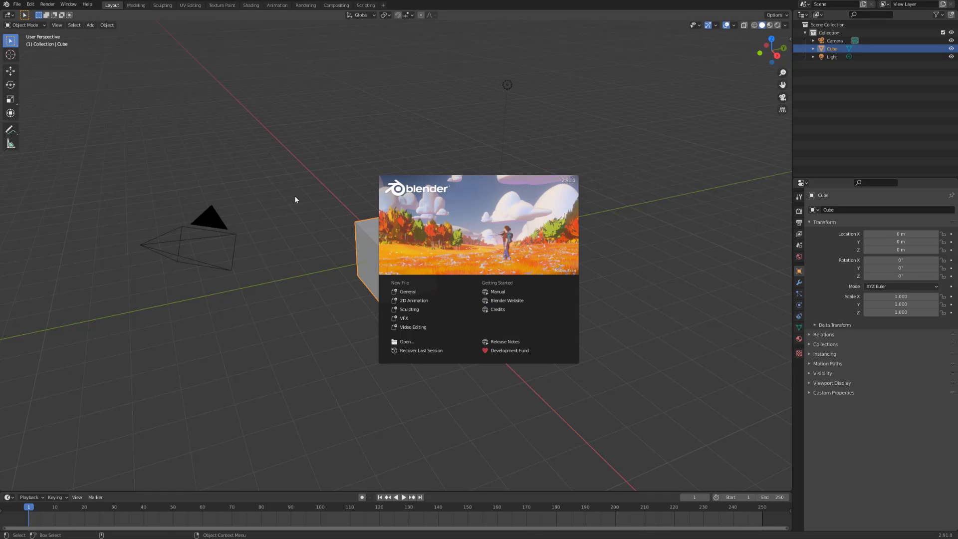
Step: Dismiss the splash screen and set the scene's render engine to Redshift Renderer
click(330, 133)
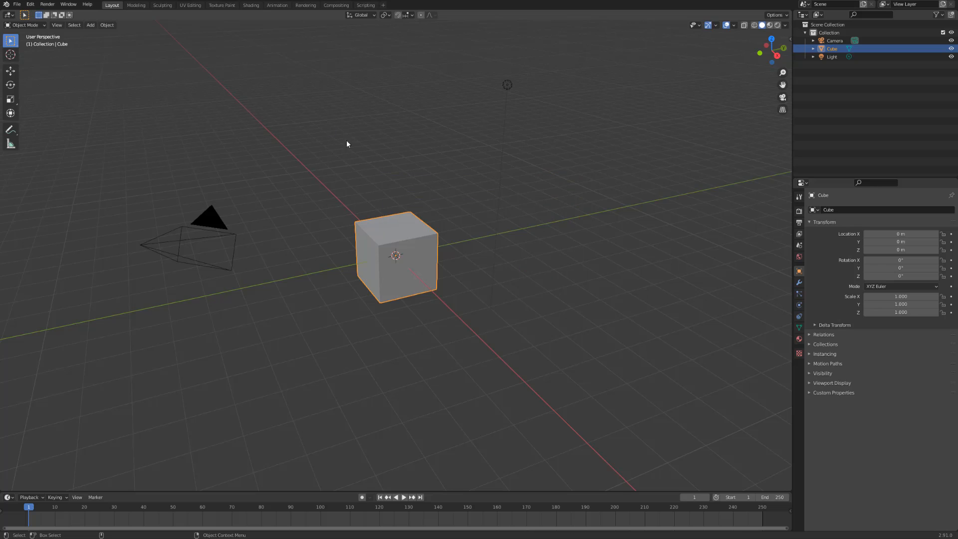
click(798, 211)
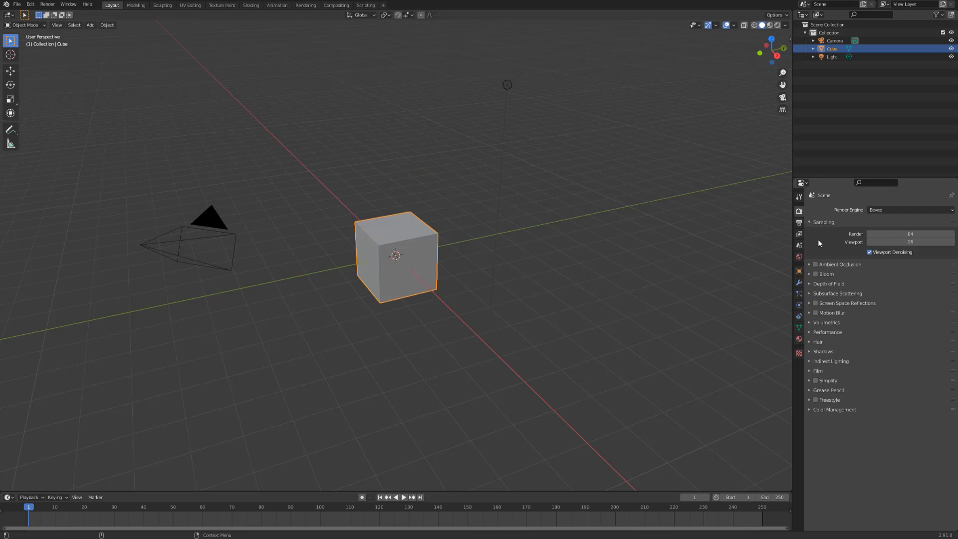
click(889, 211)
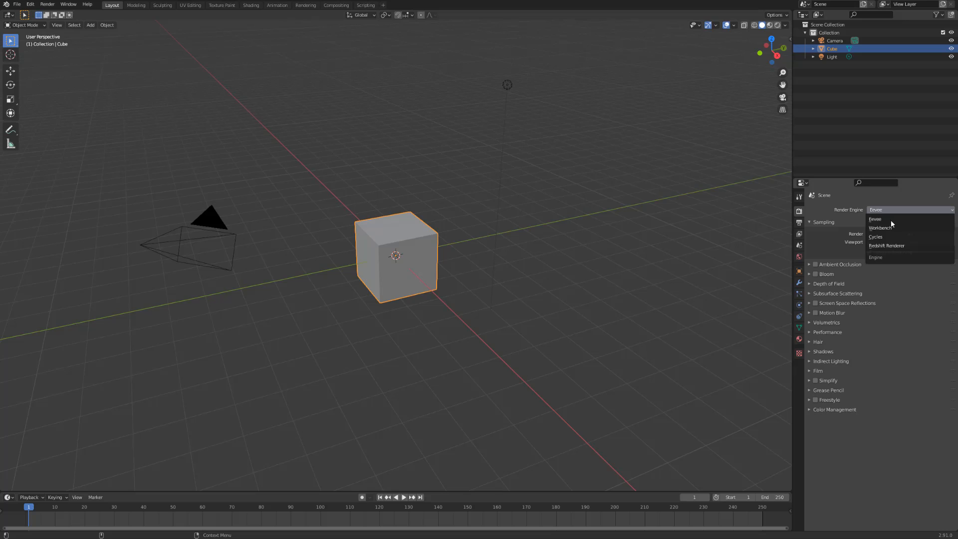
click(893, 247)
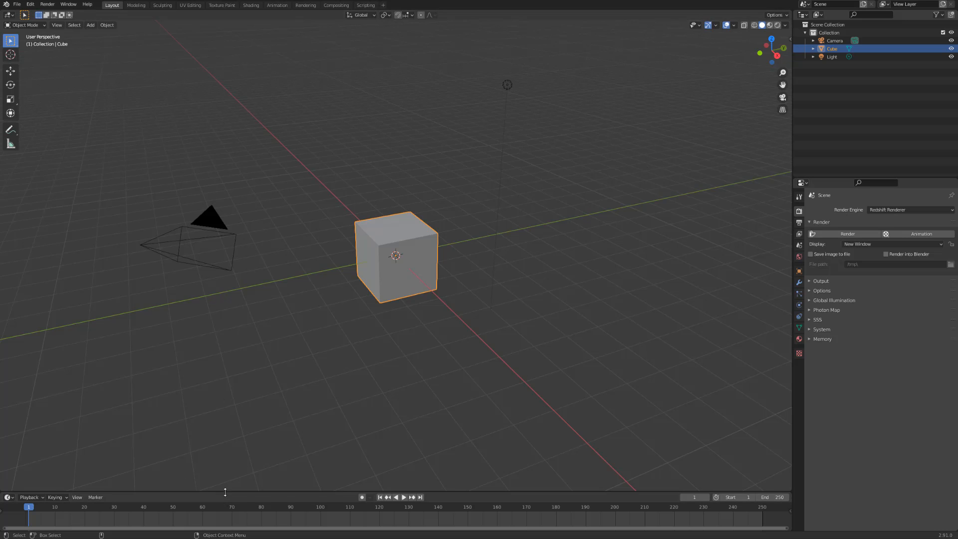
Step: Enlarge the timeline area up to mid-window and change it to the Shader Editor
drag(223, 492, 227, 295)
click(8, 299)
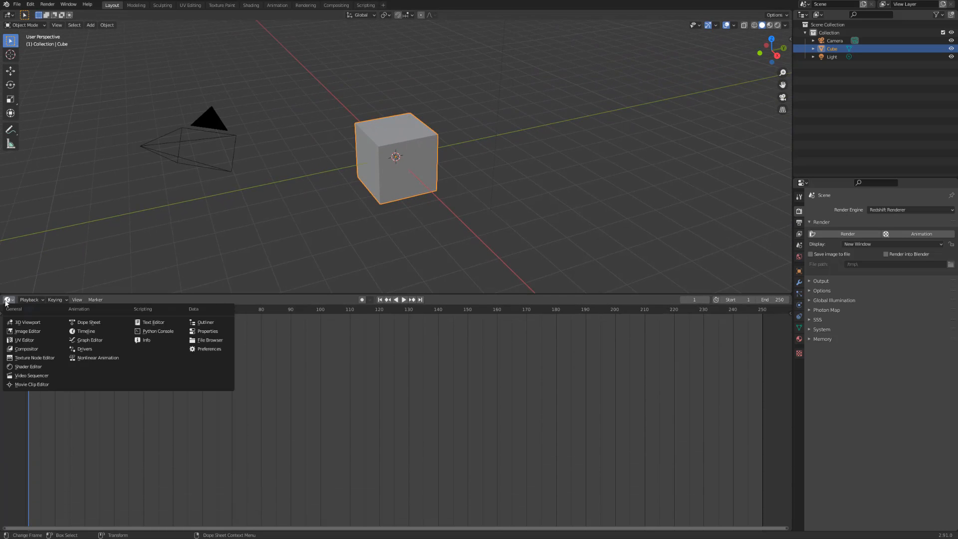
click(31, 368)
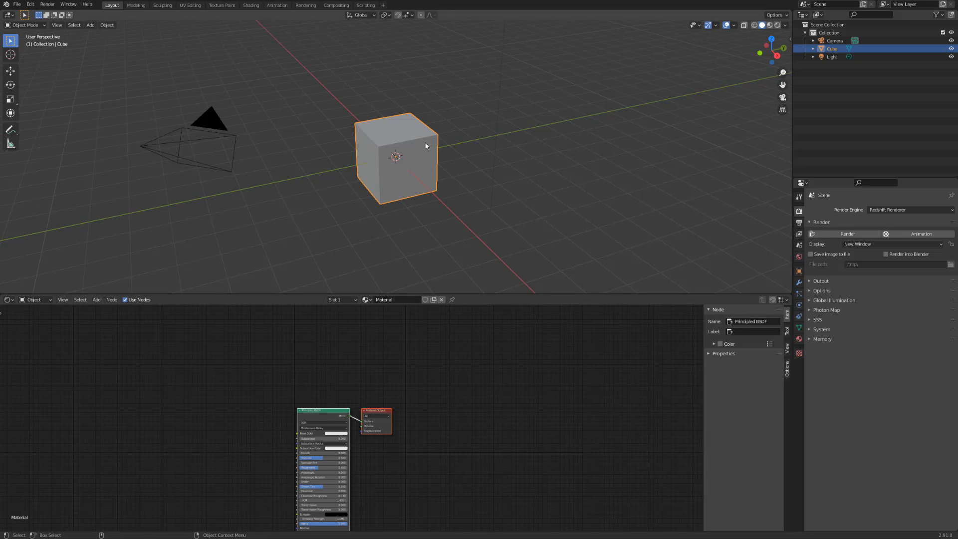
Step: Add a Redshift node tree to the cube's material and frame its nodes
click(798, 339)
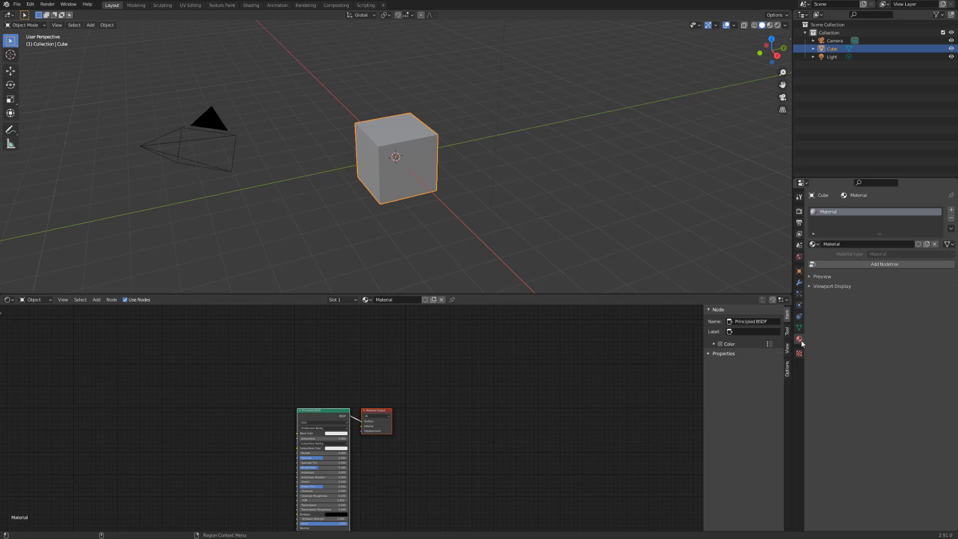
click(882, 267)
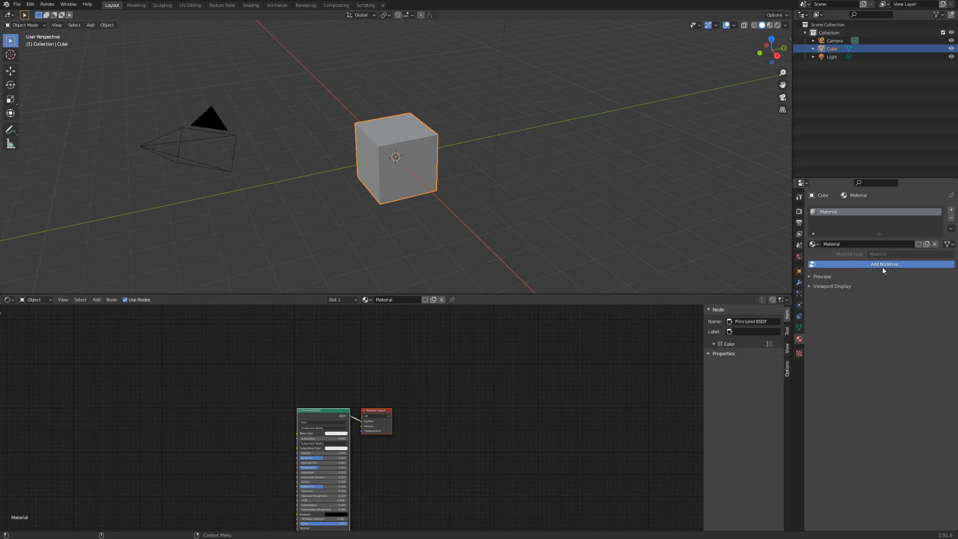
middle_drag(442, 469, 529, 372)
scroll(394, 387, up, 7)
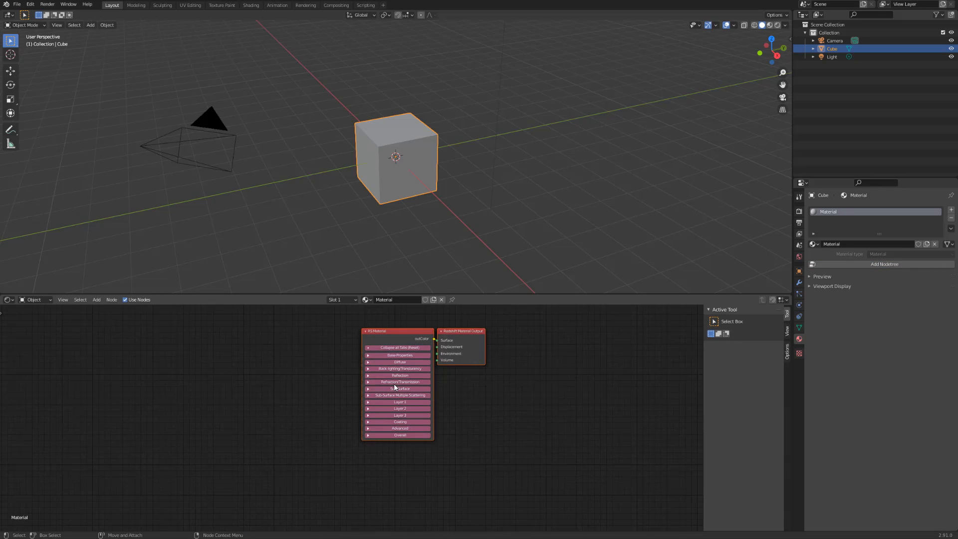
middle_drag(513, 418, 470, 456)
scroll(407, 414, up, 1)
Step: Select the RS Material node, expand its Properties in a widened sidebar, and look through its input groups
click(373, 345)
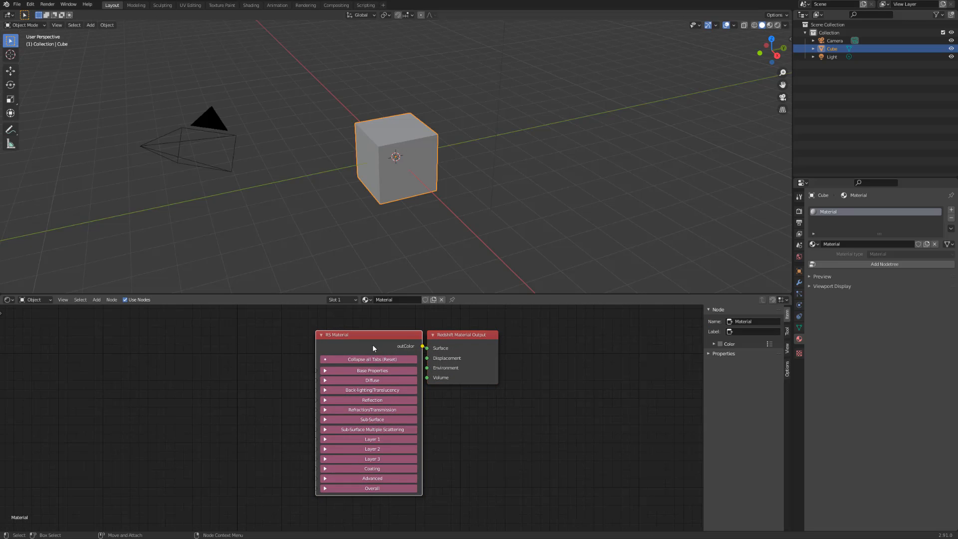
click(710, 354)
scroll(725, 409, down, 3)
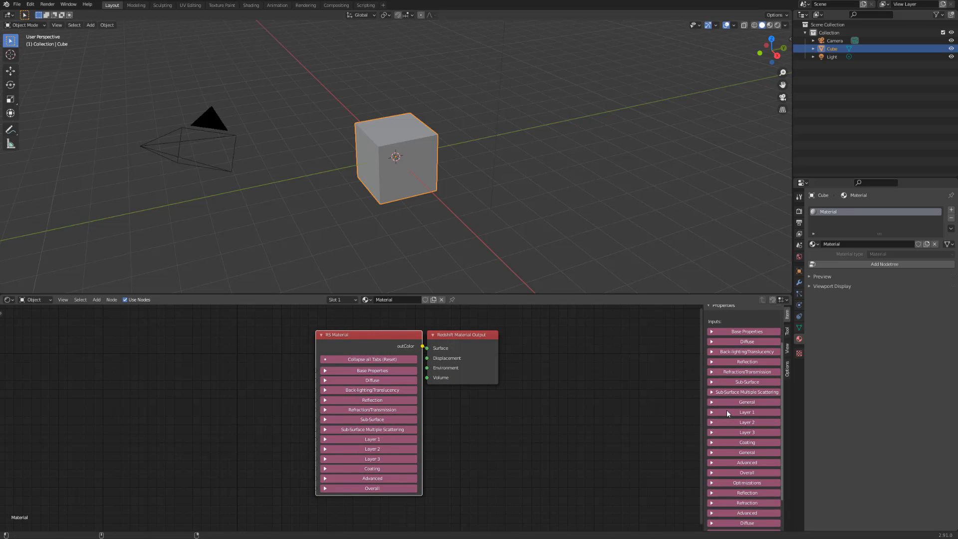
scroll(726, 409, up, 3)
scroll(718, 401, down, 3)
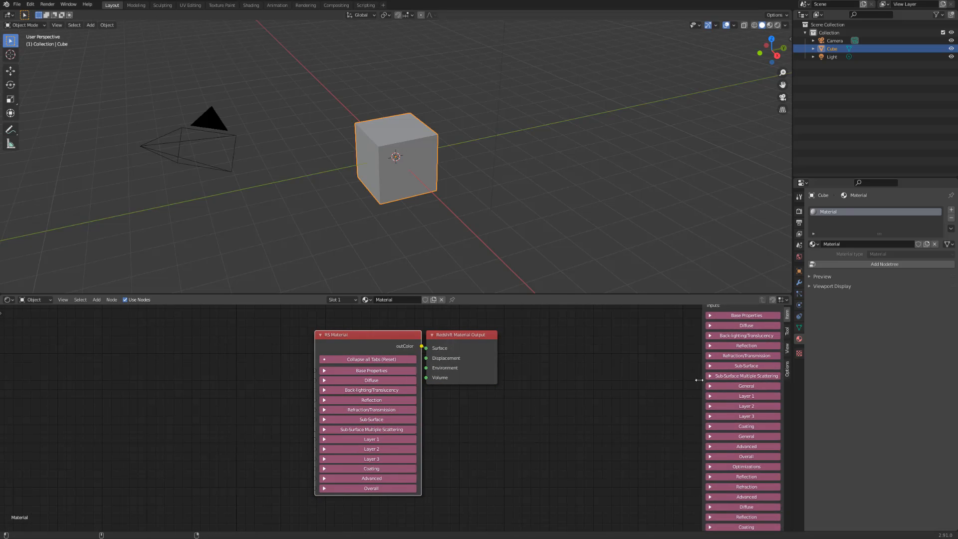
drag(703, 381, 666, 383)
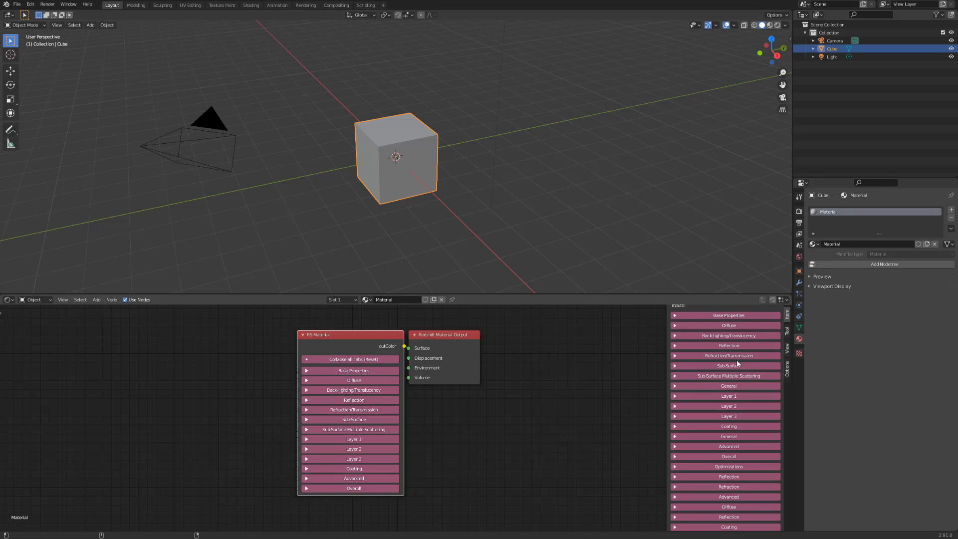
scroll(727, 451, up, 3)
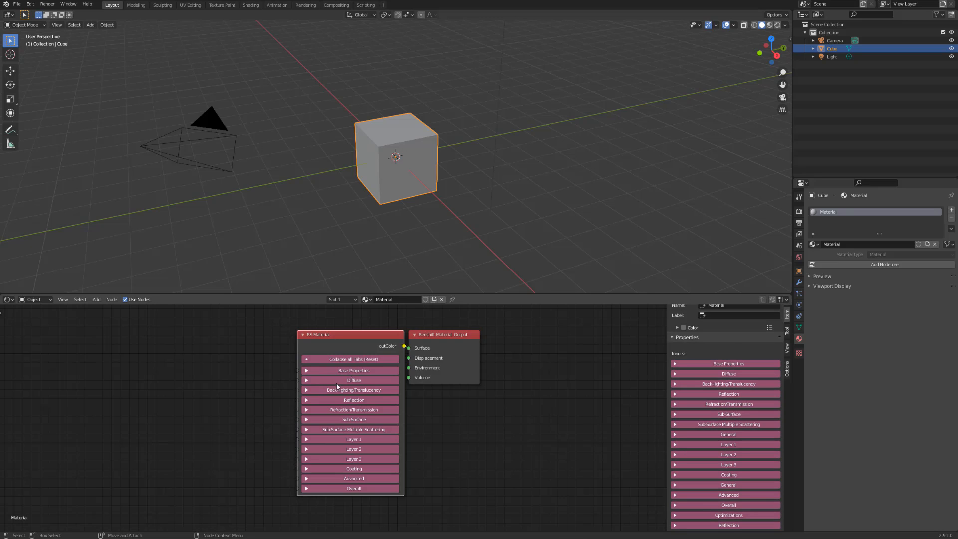
Step: Search for "maxon" and add an RS Maxon Noise node beside the RS Material node
key(shift+a)
text(maxon)
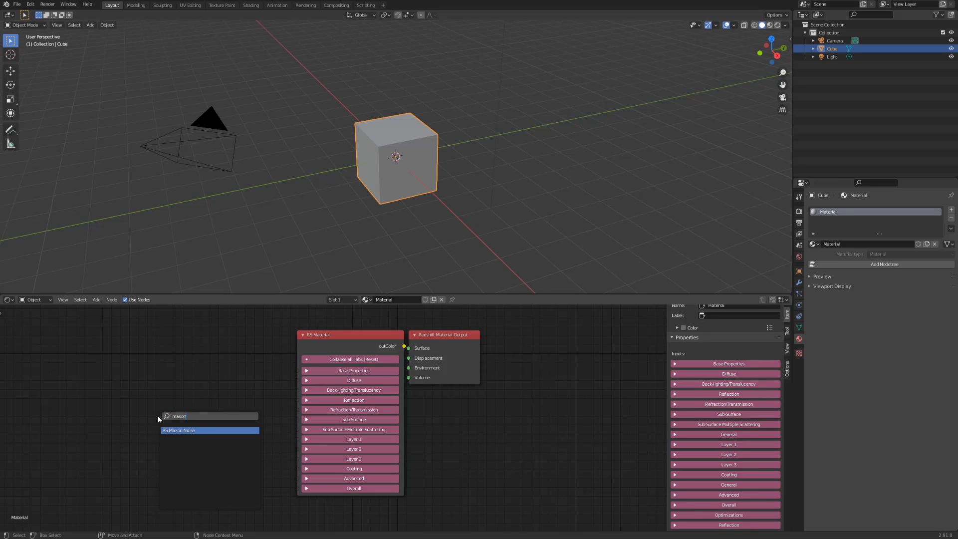
key(Return)
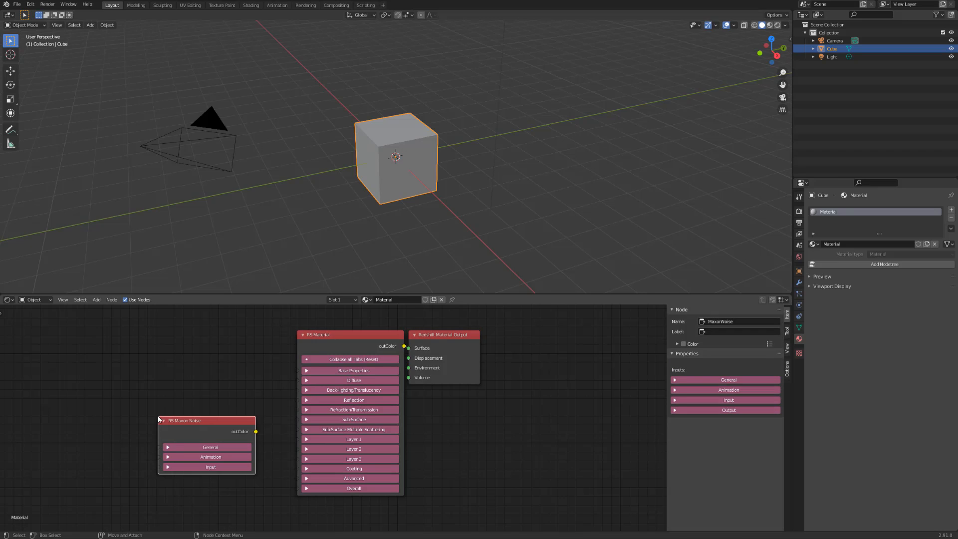
Step: Expand the General, Animation and Input groups of the RS Maxon Noise node and move it level with the RS Material node
click(222, 446)
drag(216, 426, 209, 354)
click(202, 404)
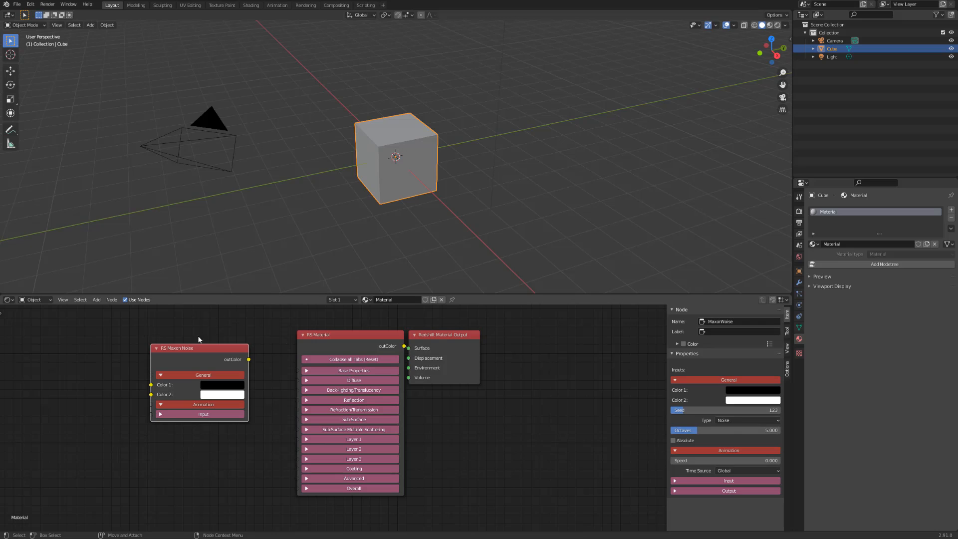
drag(199, 347, 223, 337)
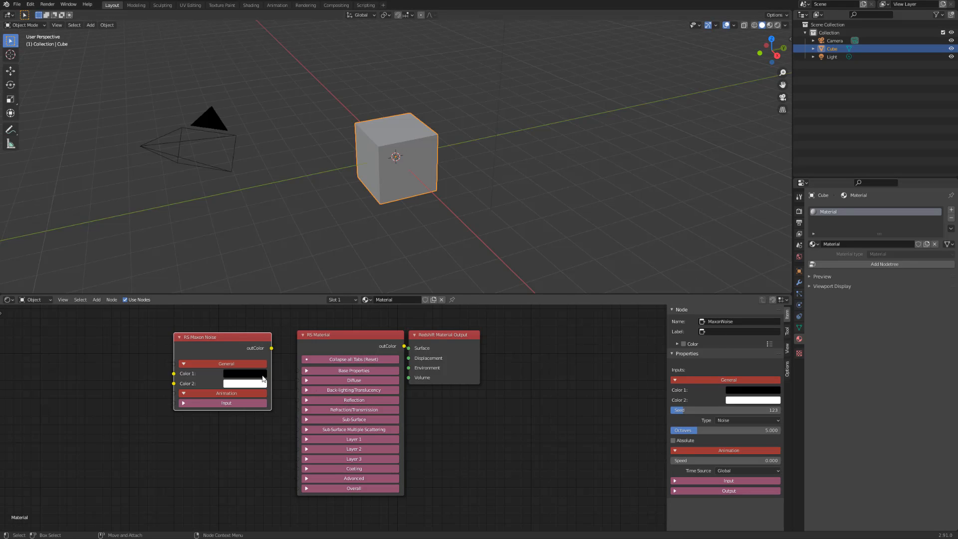
drag(202, 345, 190, 357)
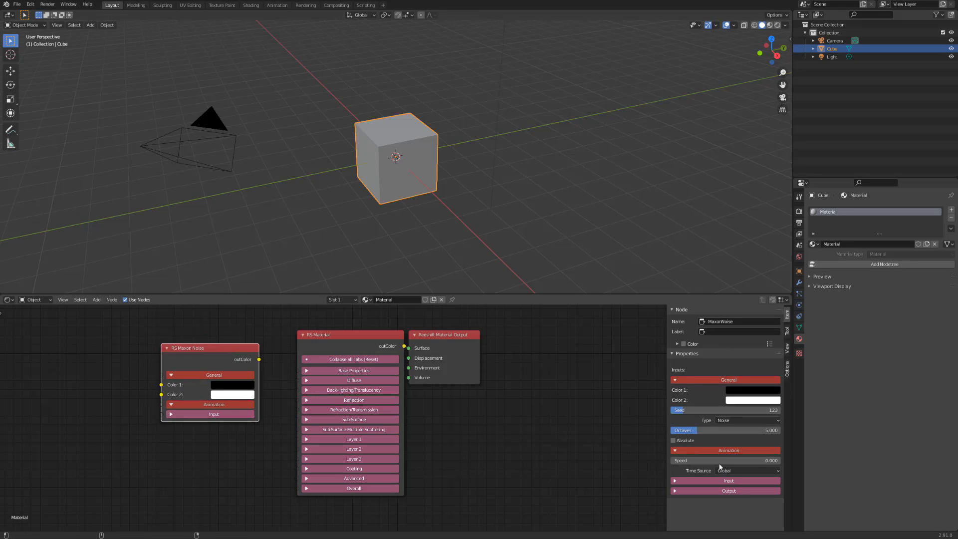
click(195, 414)
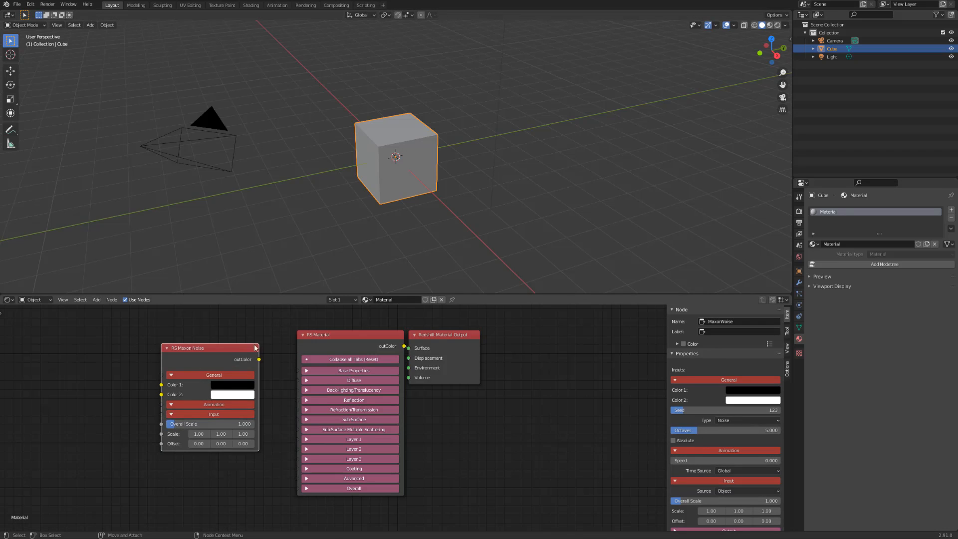
Step: Delete the RS Maxon Noise node and select the RS Material node
key(Delete)
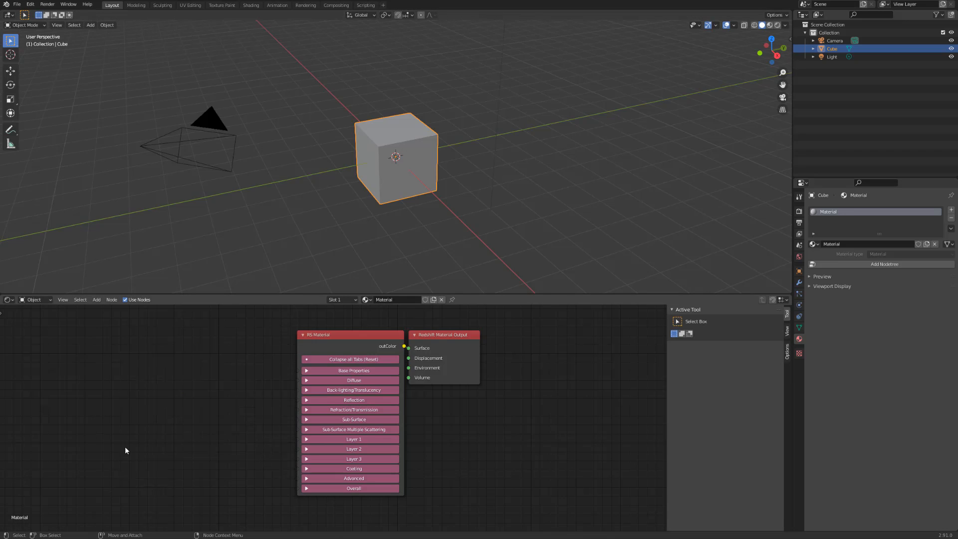
click(336, 353)
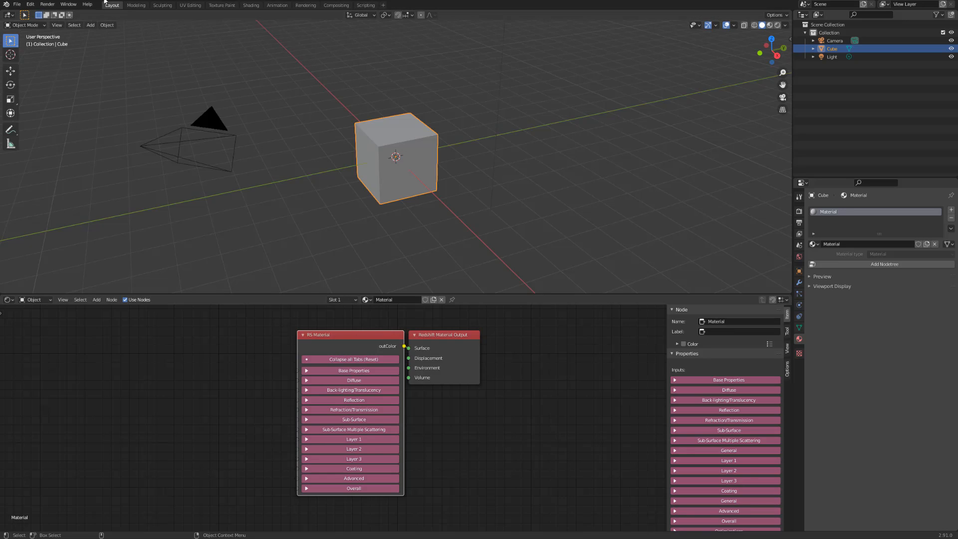
Step: Add an RS Dome Light, position it above the cube, and set its light type to PhysicalSun
click(90, 26)
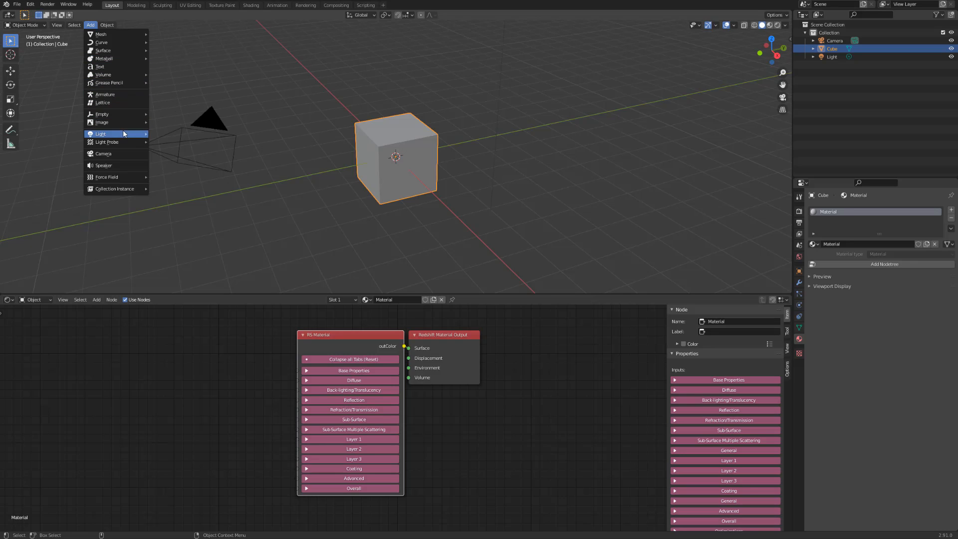
mouse_move(123, 132)
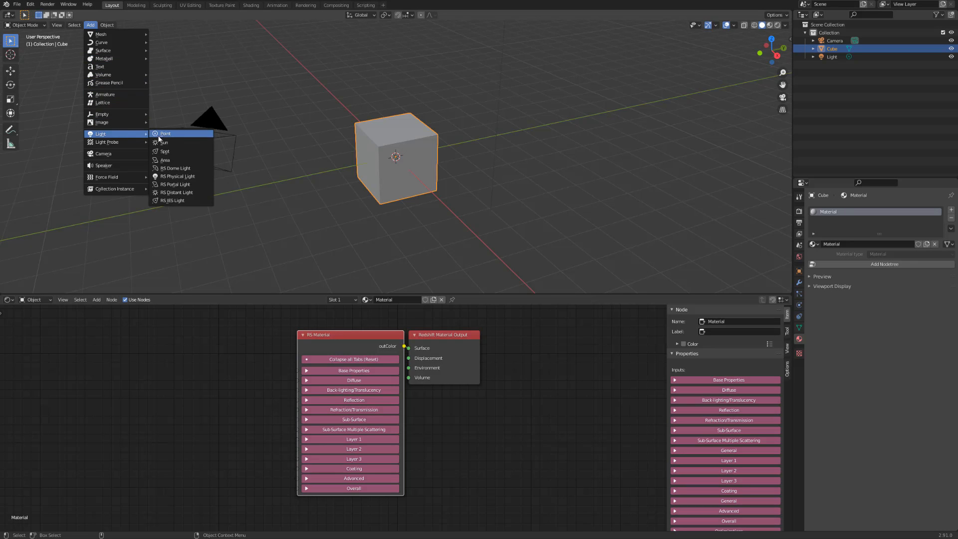
click(188, 197)
drag(399, 192, 446, 93)
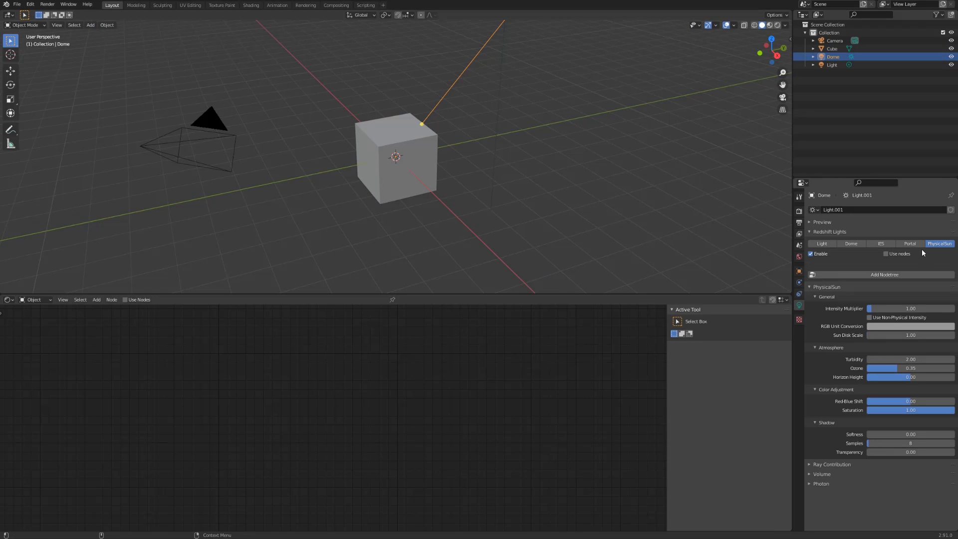
Step: Set the World's environment shader to PhysicalSky and deselect the light
click(802, 258)
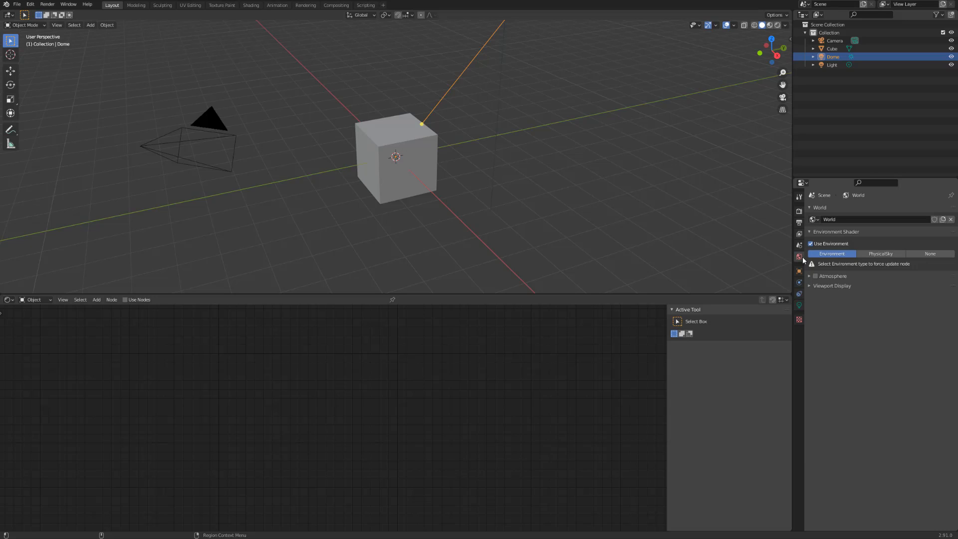
click(877, 253)
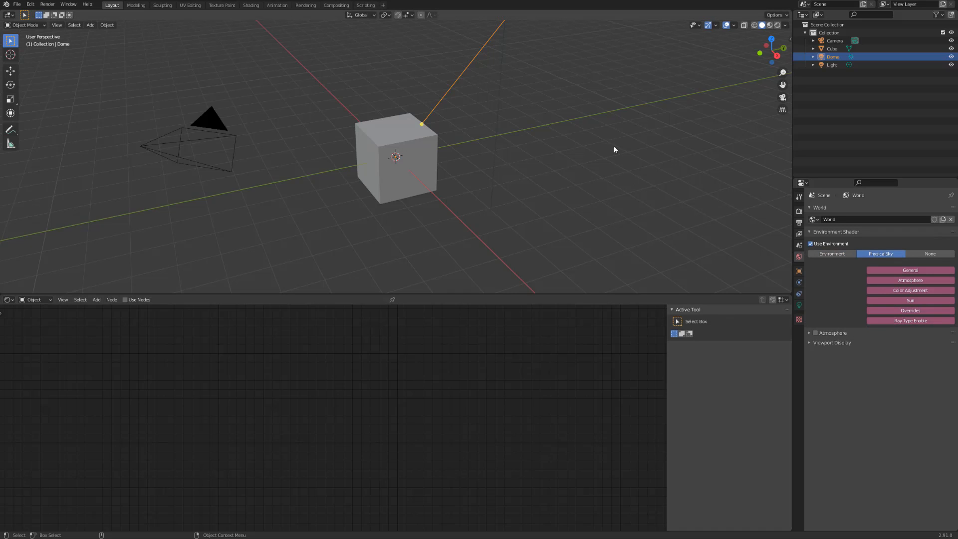
click(492, 146)
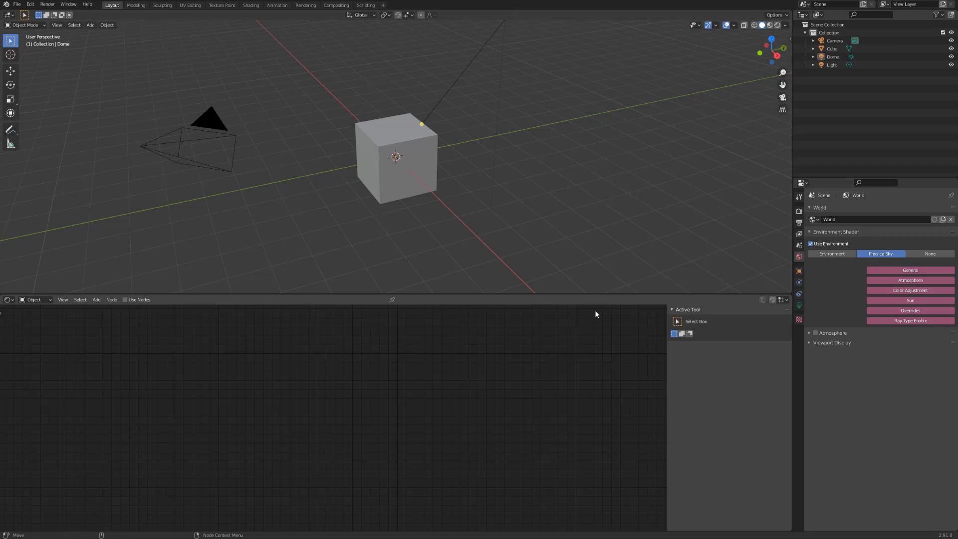
Step: Switch the viewport to rendered shading and inspect the cube and physical sky up close from a low angle
click(417, 174)
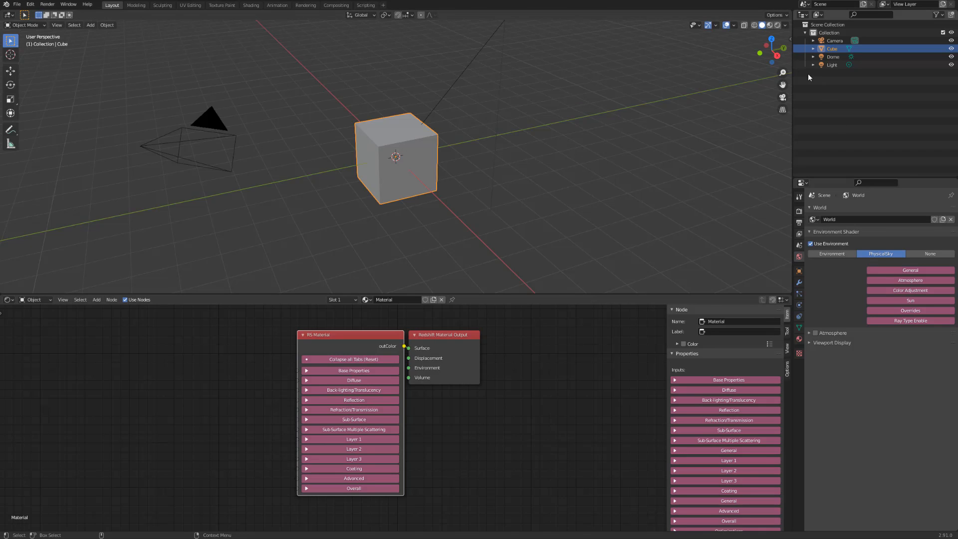
click(777, 25)
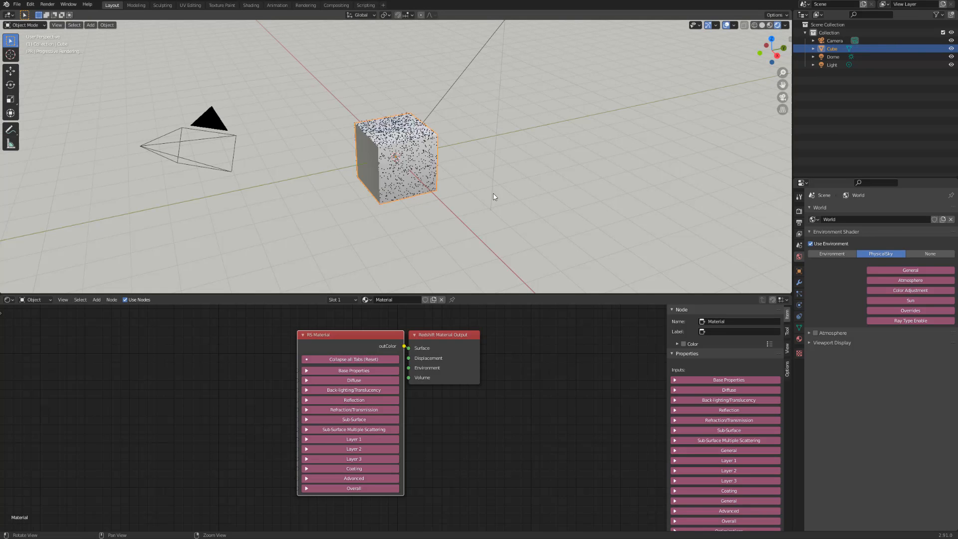
click(496, 185)
middle_drag(442, 212, 328, 188)
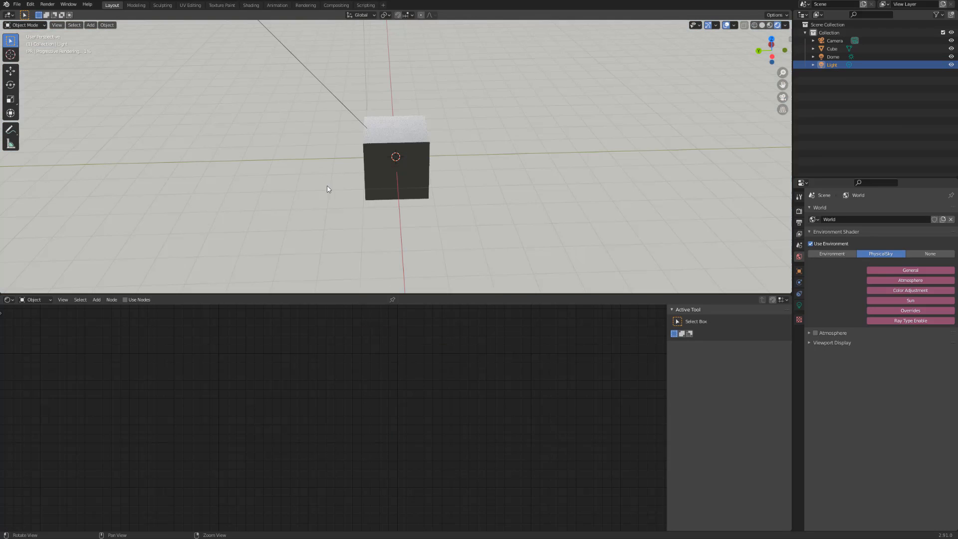
middle_drag(424, 181, 452, 202)
scroll(395, 131, up, 3)
Step: Select the cube, expand the Diffuse group of its RS Material, and set the diffuse color to a medium blue
click(385, 181)
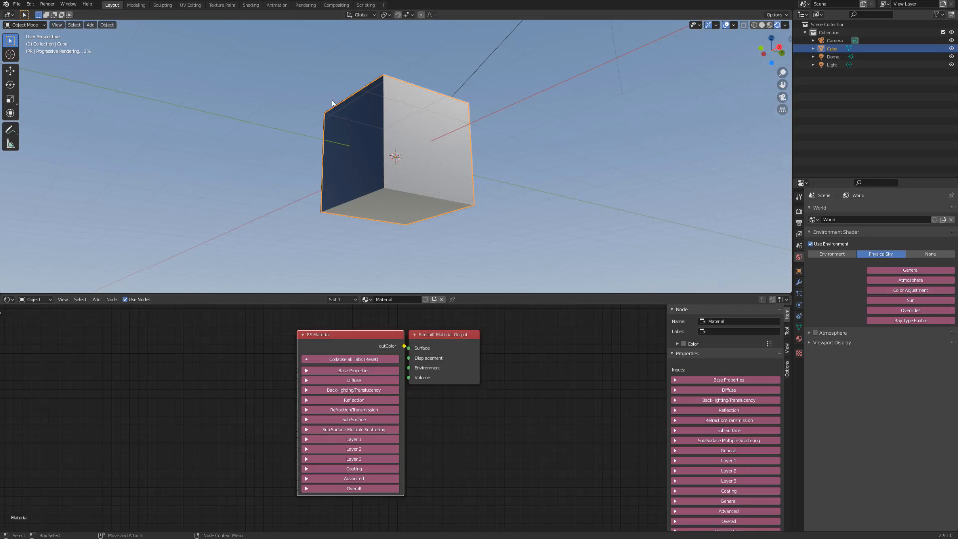
click(707, 390)
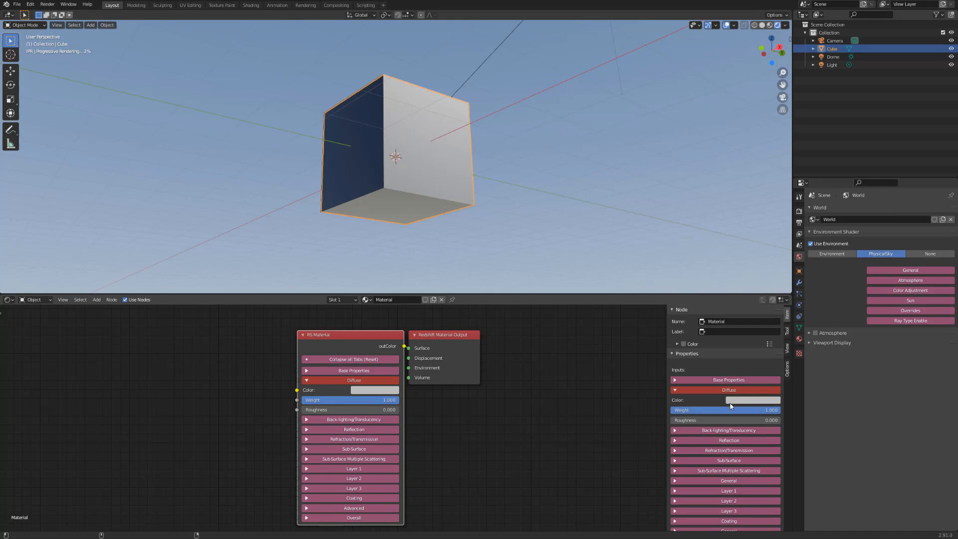
click(738, 400)
click(743, 400)
click(774, 309)
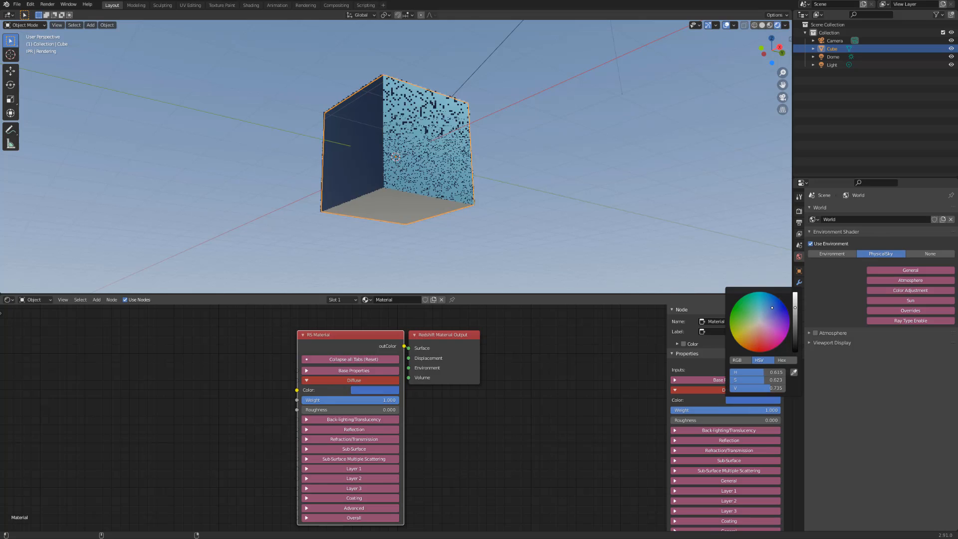
click(775, 309)
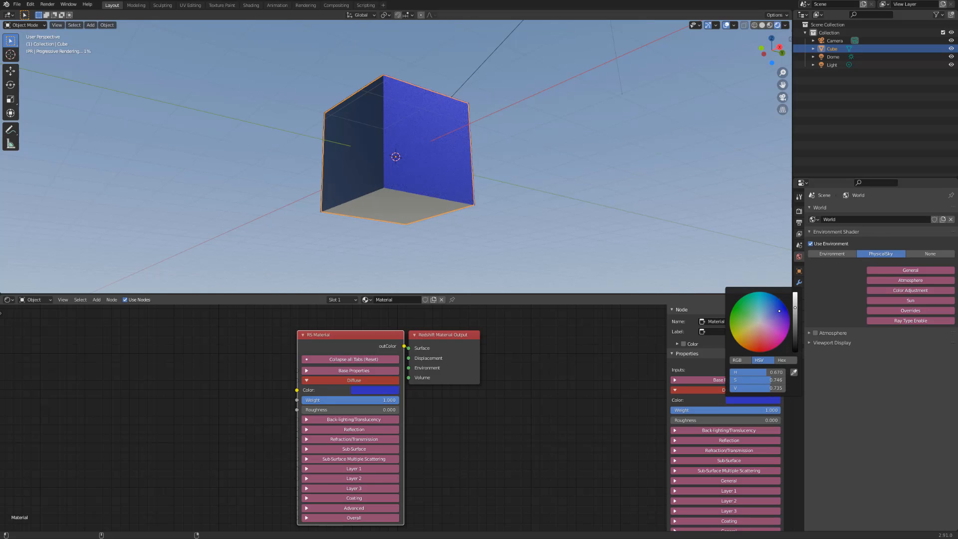
Step: Expand the RS Material's Reflection group, set the reflection roughness to 0.760, and check the cube from several angles
click(709, 441)
scroll(685, 472, down, 1)
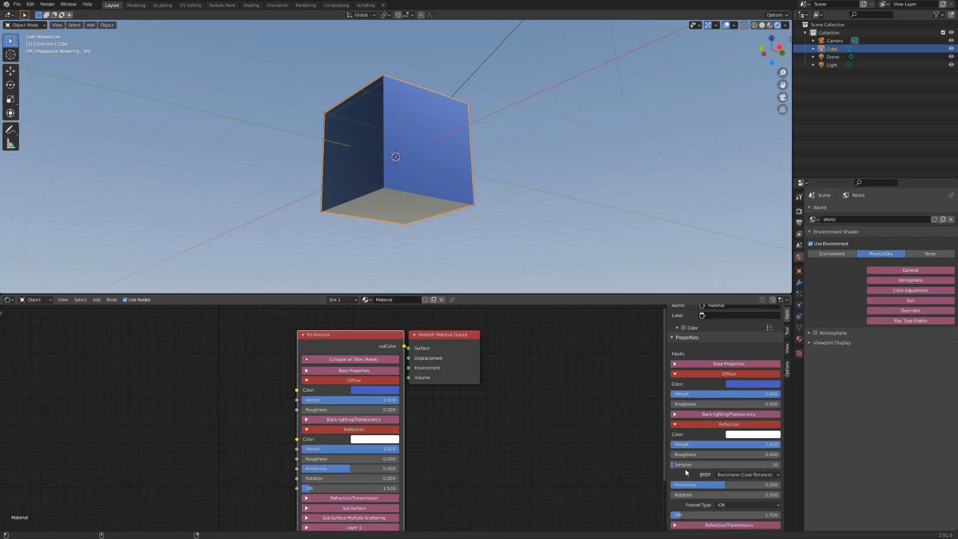
scroll(684, 468, down, 3)
drag(688, 403, 753, 403)
middle_drag(463, 175, 380, 223)
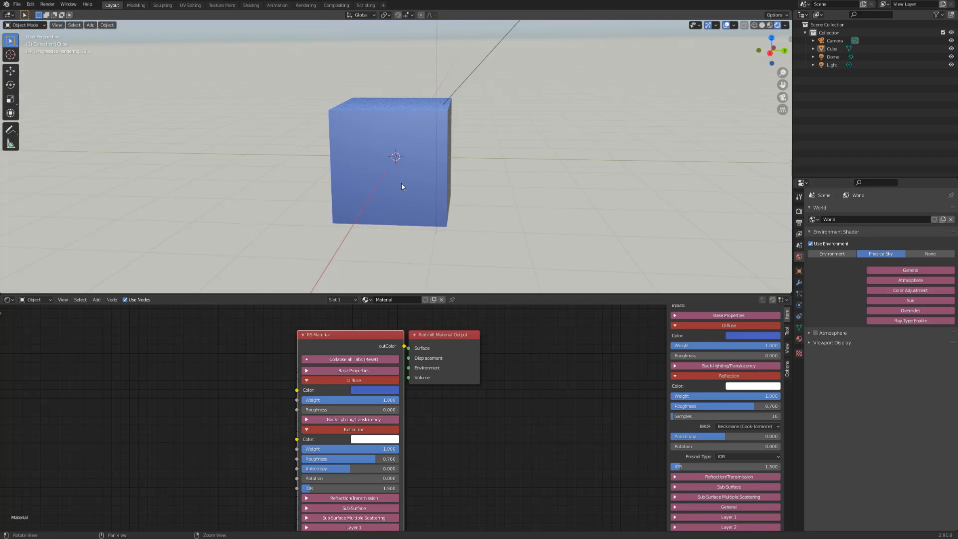
middle_drag(401, 183, 439, 171)
mouse_move(406, 207)
middle_down()
mouse_move(407, 217)
mouse_move(461, 192)
mouse_move(427, 210)
mouse_move(406, 192)
middle_up()
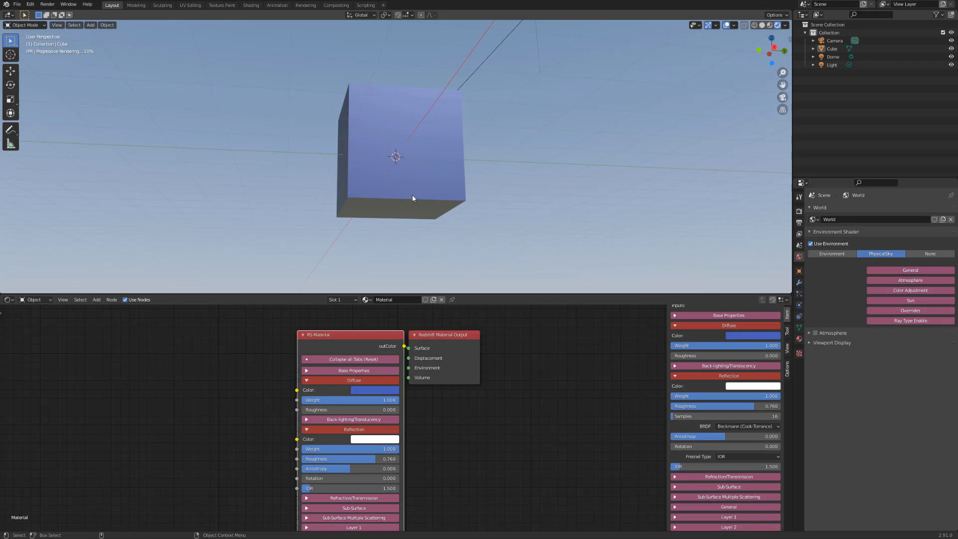
middle_drag(434, 180, 355, 188)
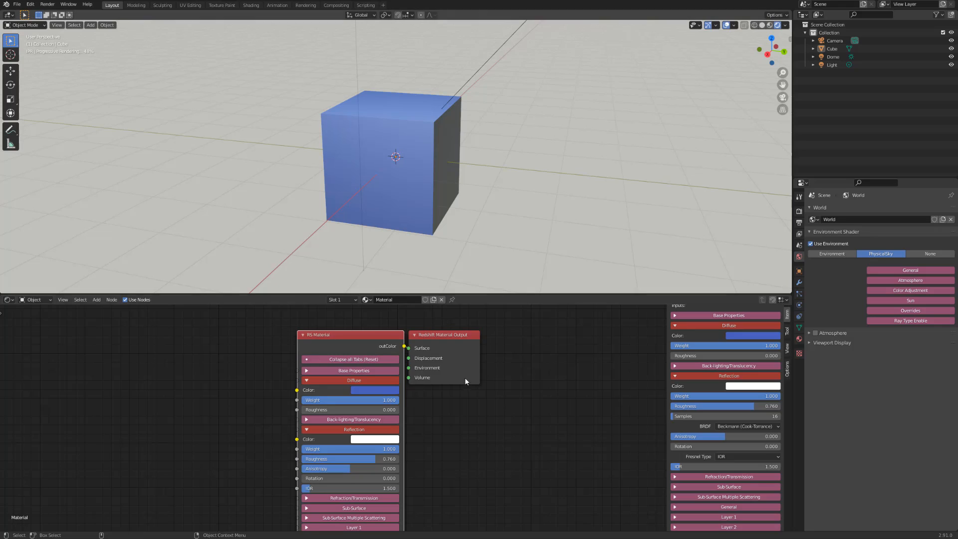
click(31, 4)
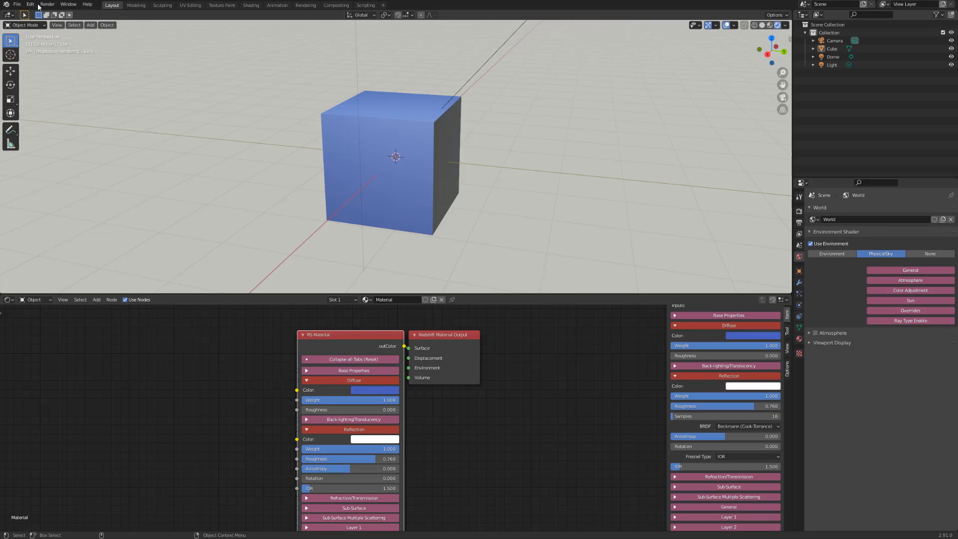